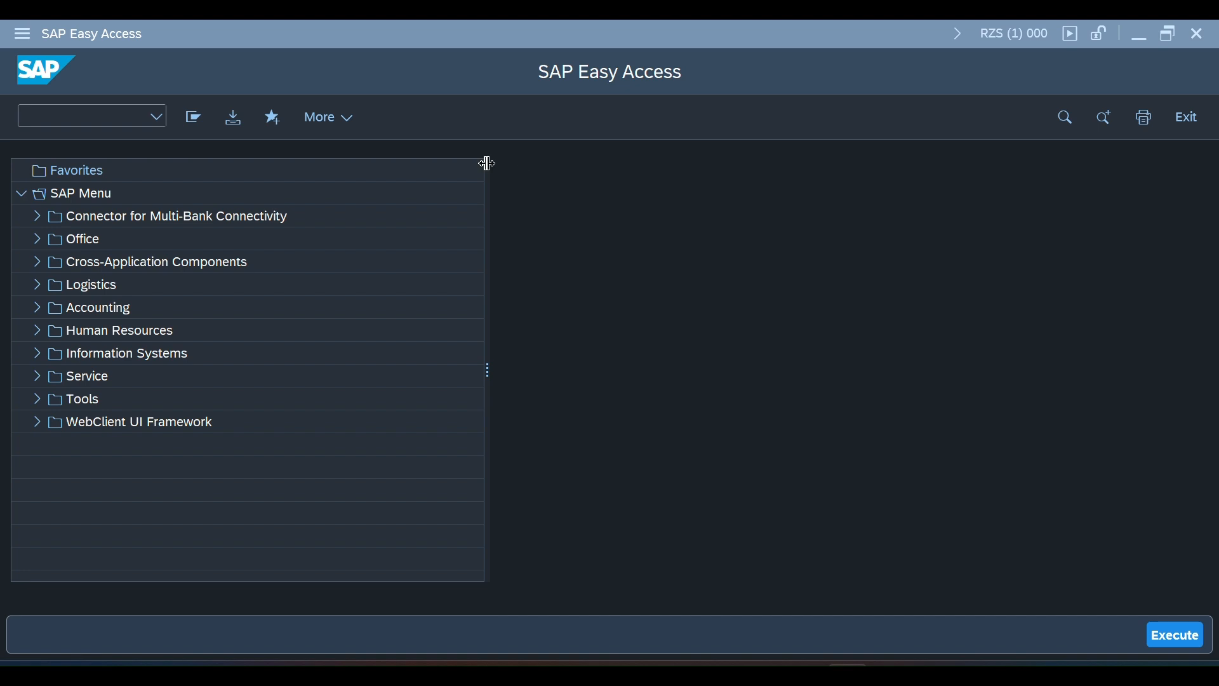
# Open the material creation transaction with code mm01
pyautogui.click(62, 113)
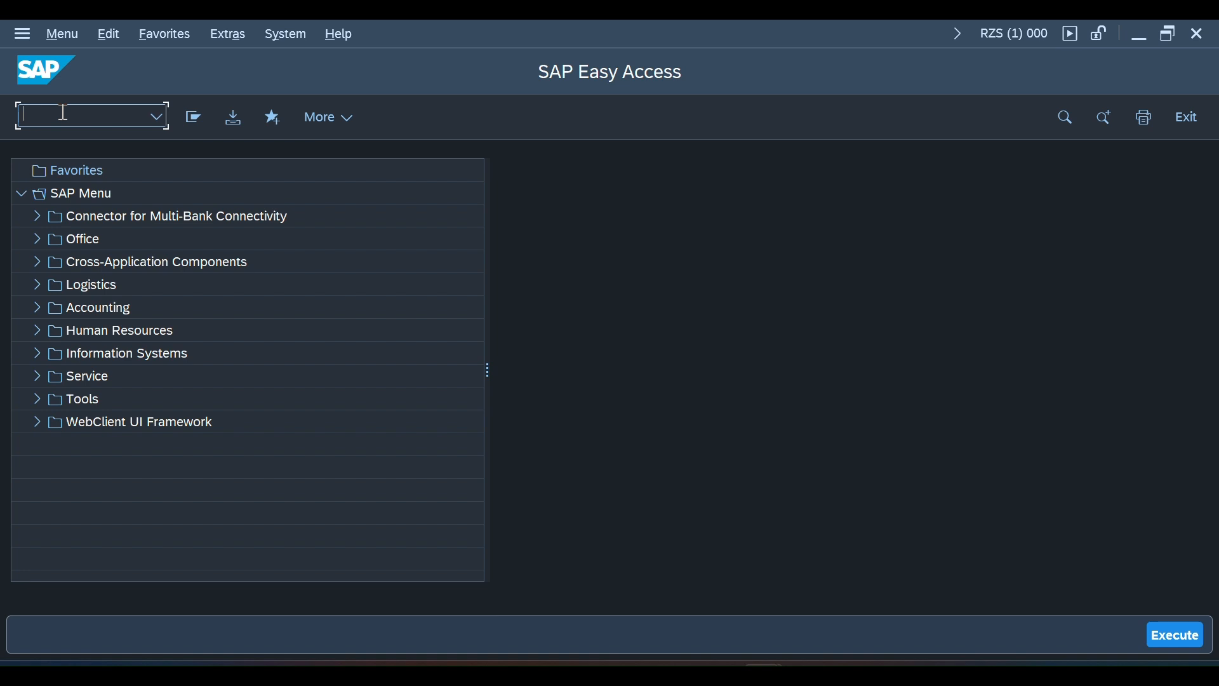
pyautogui.write('mm01')
pyautogui.press('Return')
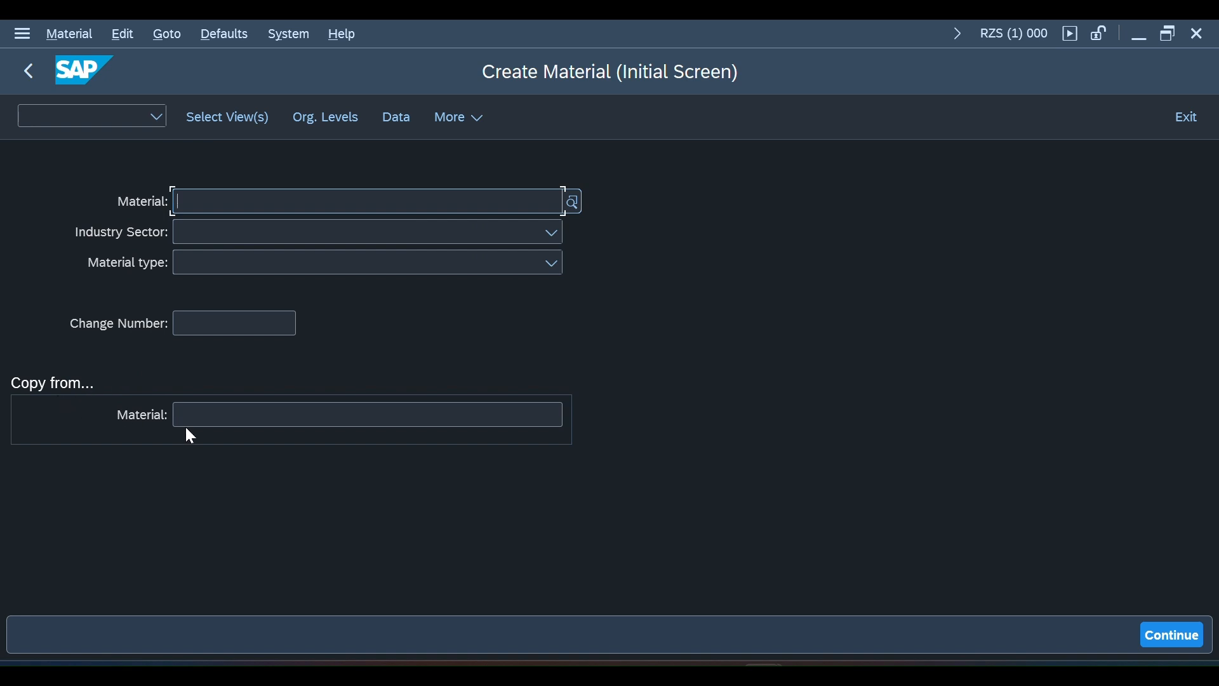
pyautogui.click(100, 118)
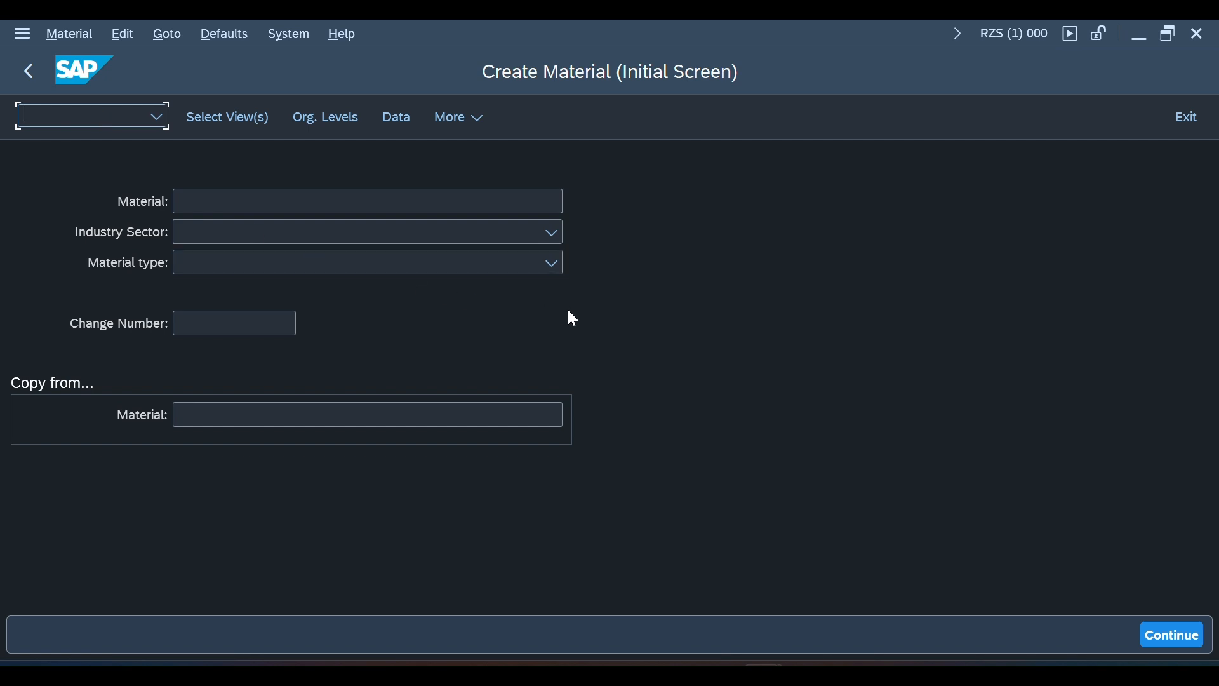
# Set the industry sector to Chemical industry and look through the available material types
pyautogui.click(552, 235)
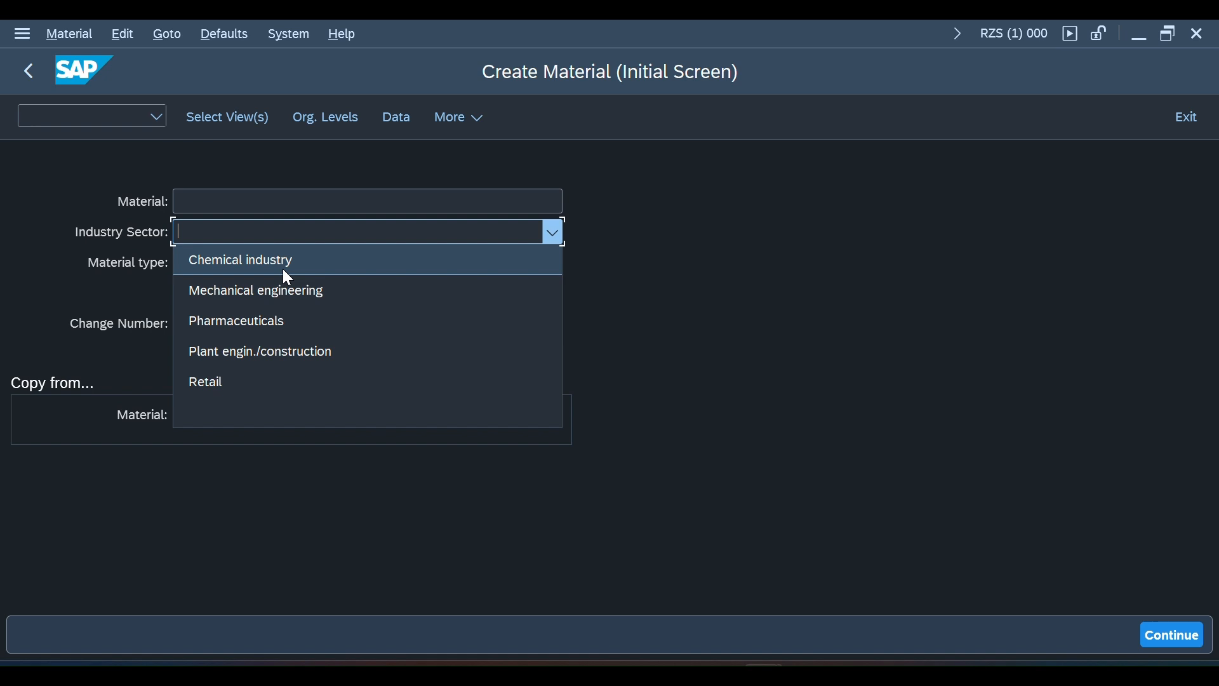
pyautogui.click(341, 270)
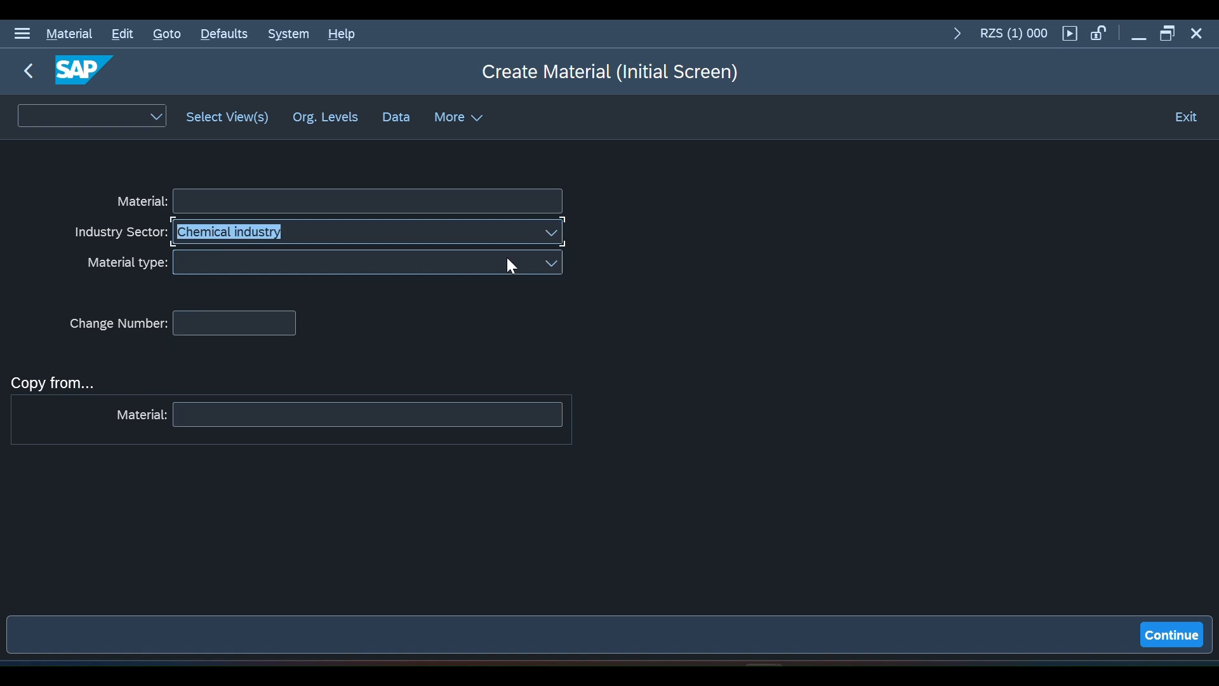
pyautogui.click(553, 265)
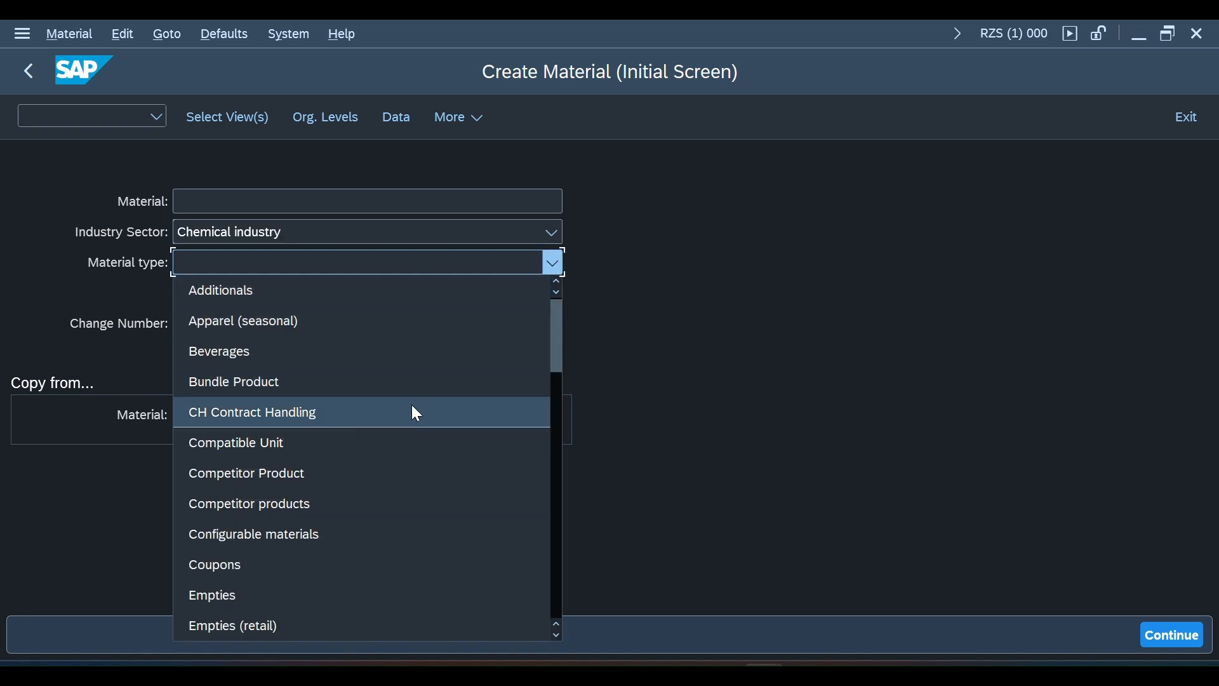
pyautogui.scroll(-1, 410, 403)
pyautogui.scroll(-6, 414, 408)
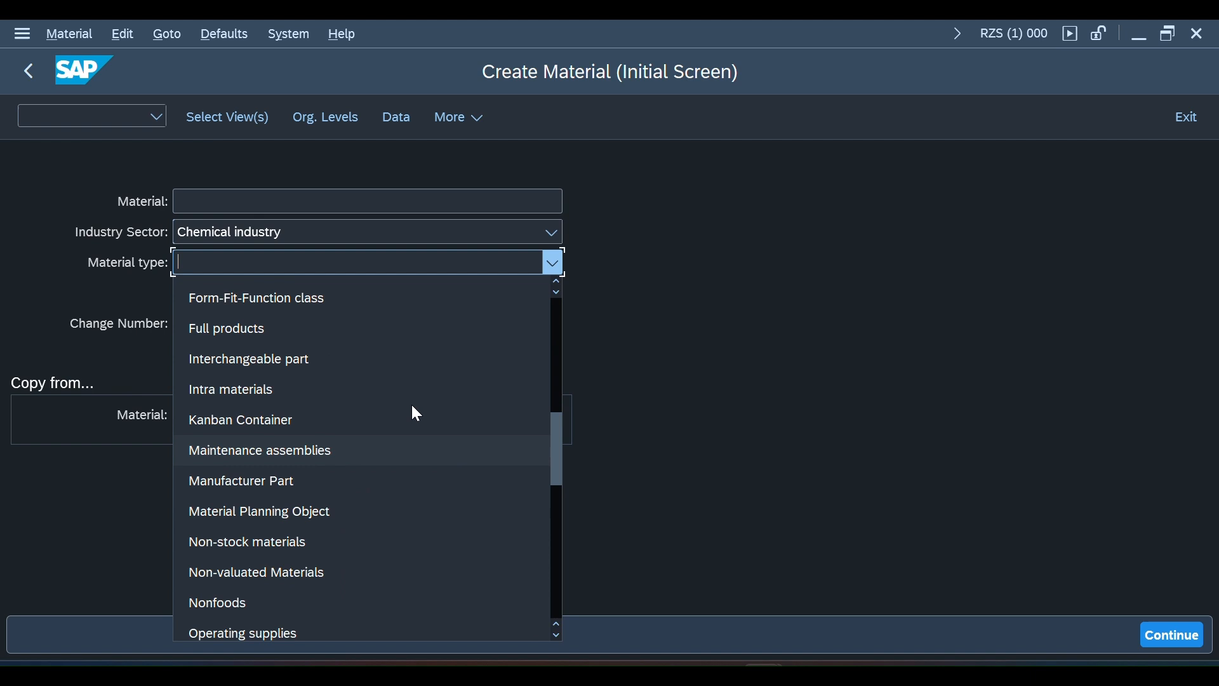
pyautogui.scroll(-5, 412, 407)
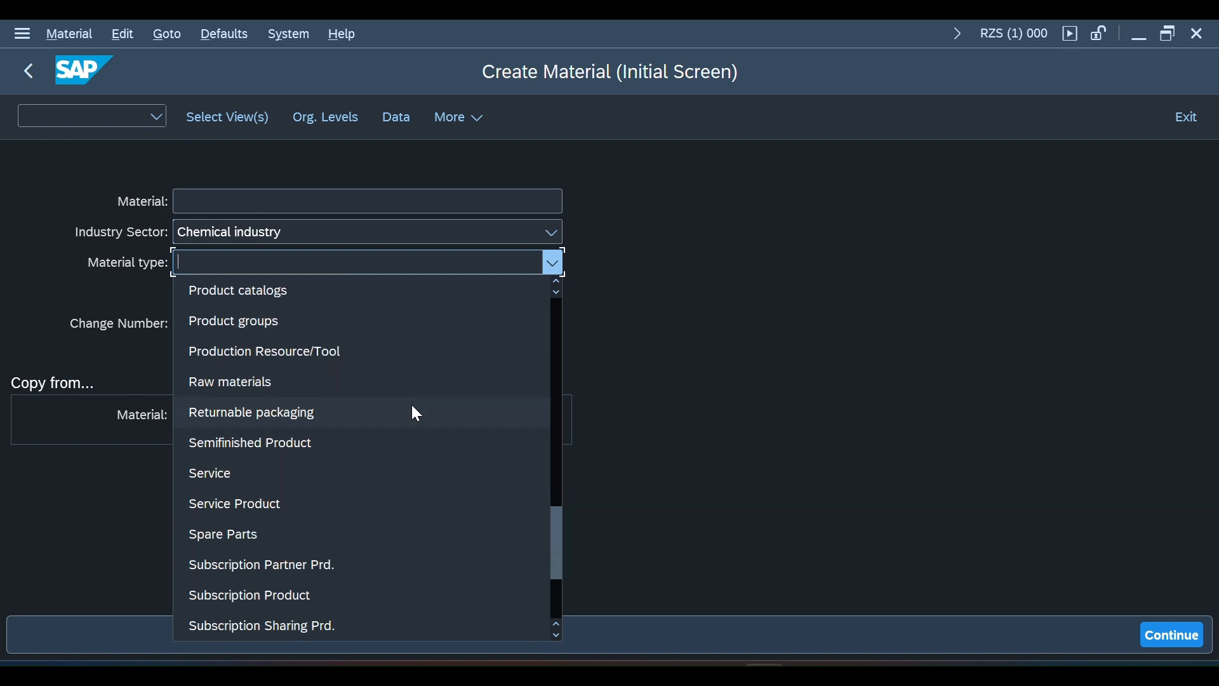
pyautogui.scroll(-3, 410, 402)
pyautogui.scroll(1, 410, 403)
pyautogui.scroll(2, 412, 410)
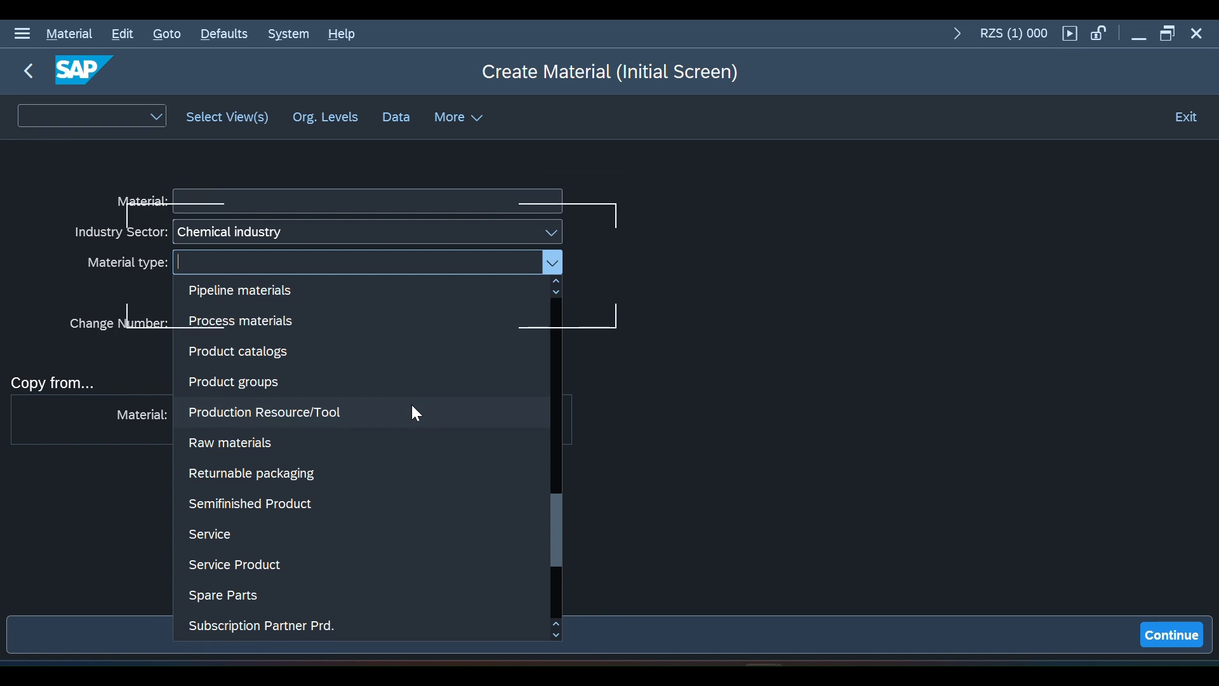
pyautogui.click(553, 263)
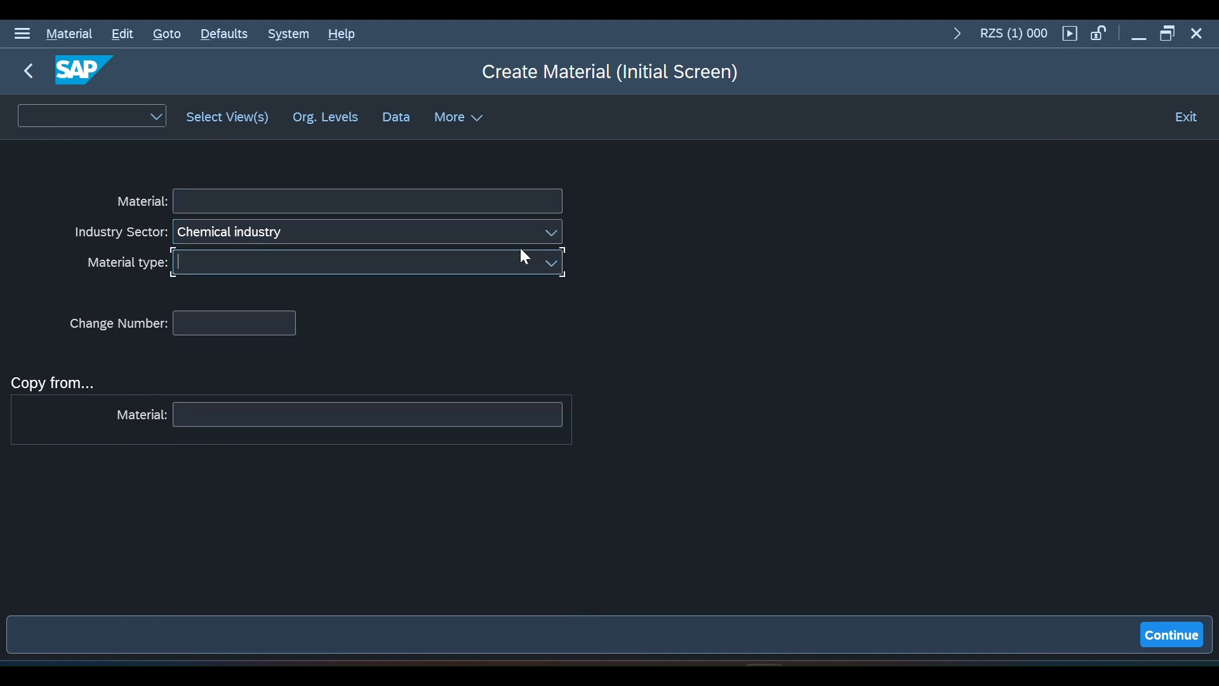
# Set the industry sector to Mechanical engineering and the material type to Raw materials
pyautogui.click(551, 232)
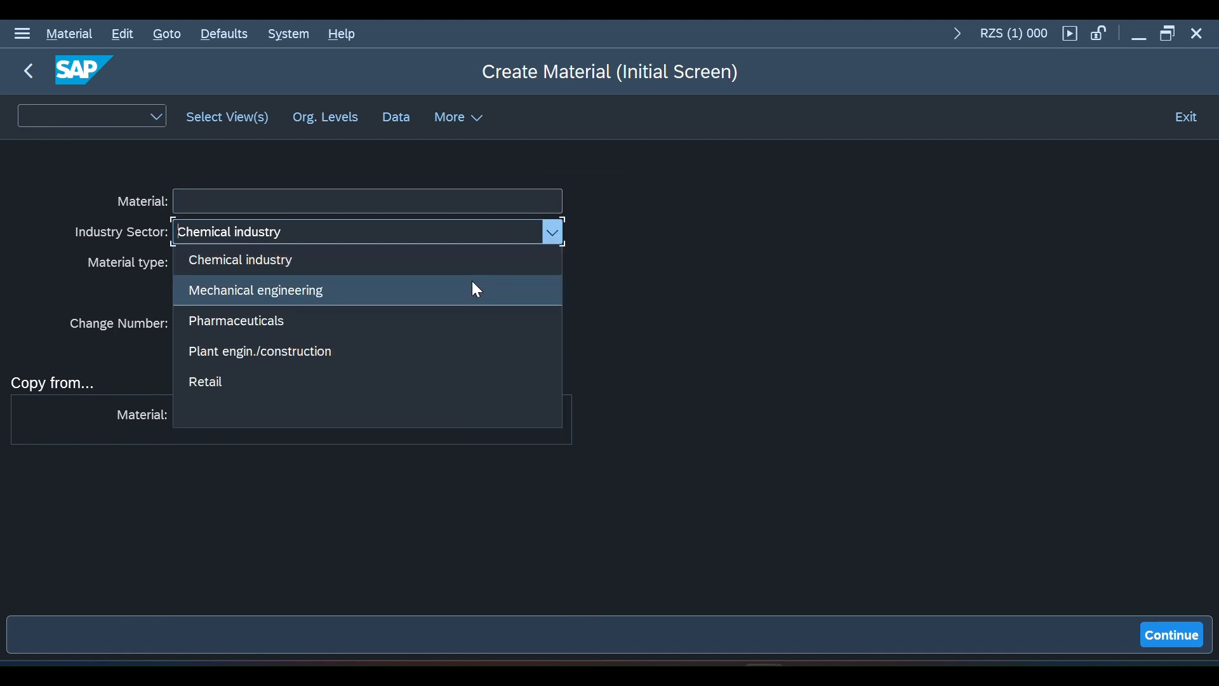
pyautogui.click(475, 285)
pyautogui.click(546, 267)
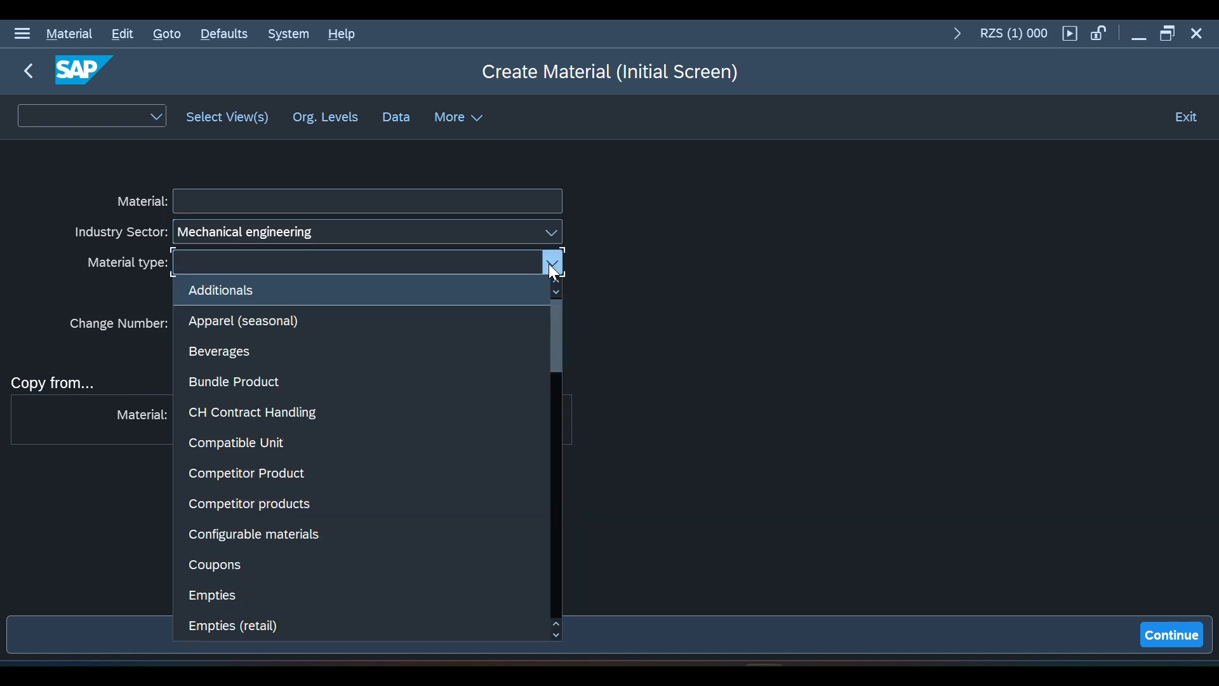
pyautogui.scroll(-4, 436, 409)
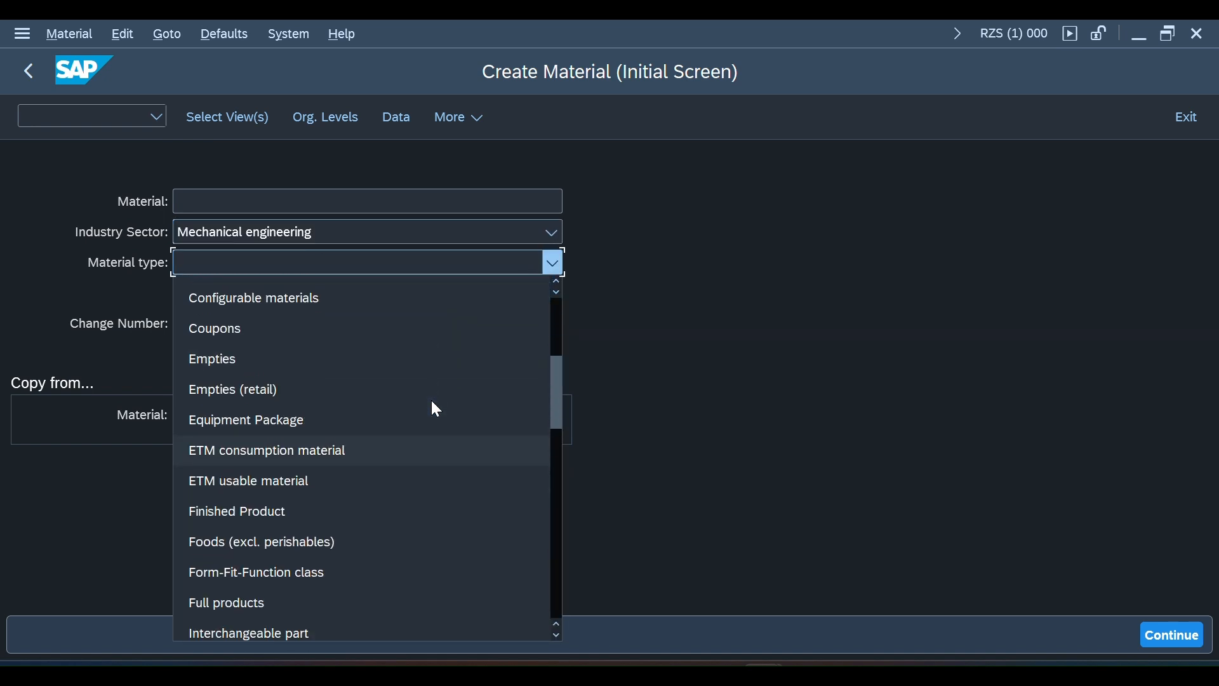
pyautogui.scroll(-5, 435, 409)
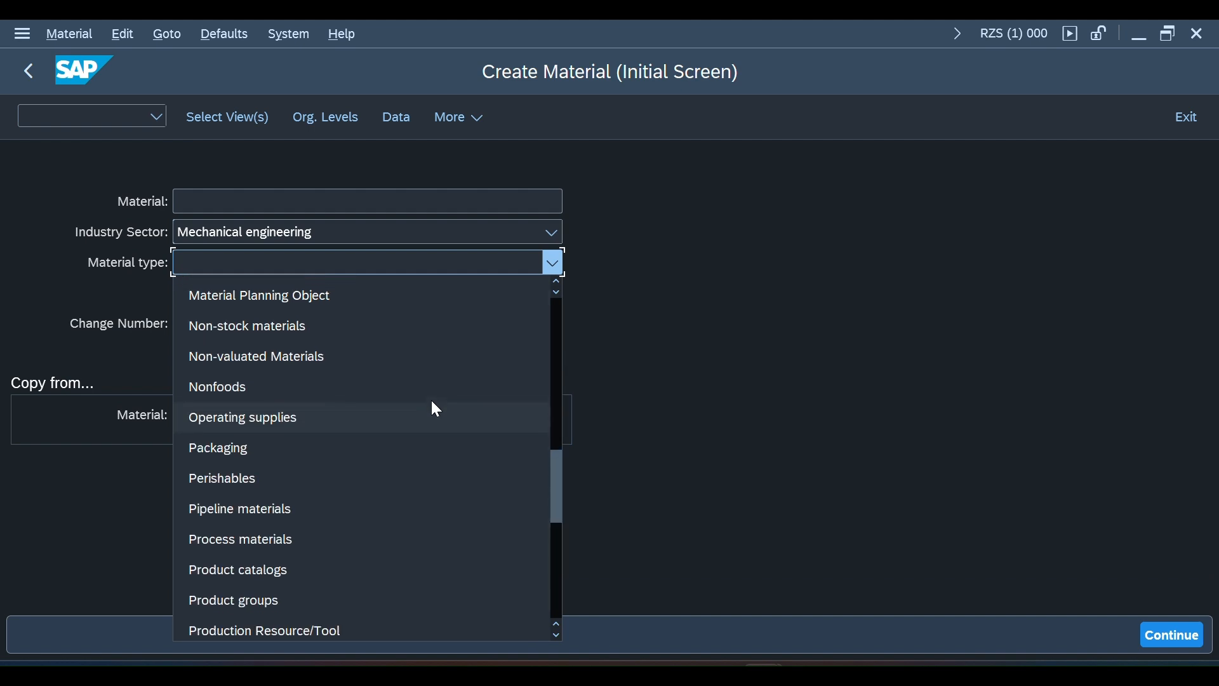
pyautogui.scroll(-5, 435, 410)
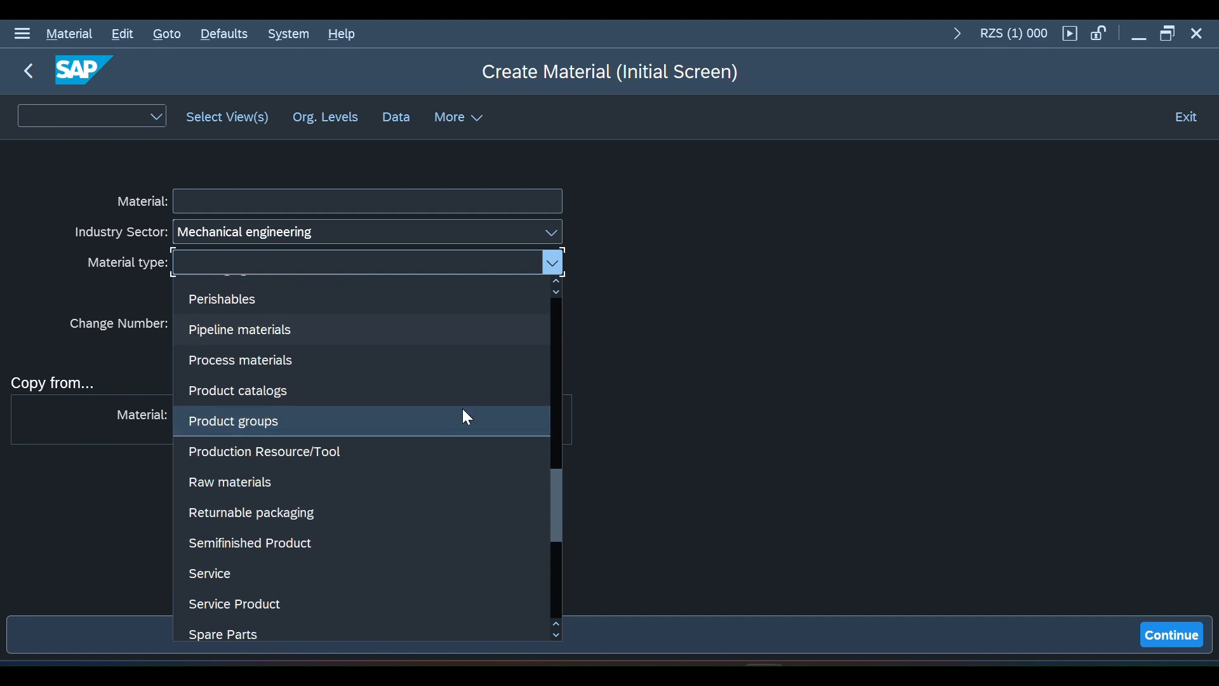
pyautogui.scroll(10, 464, 413)
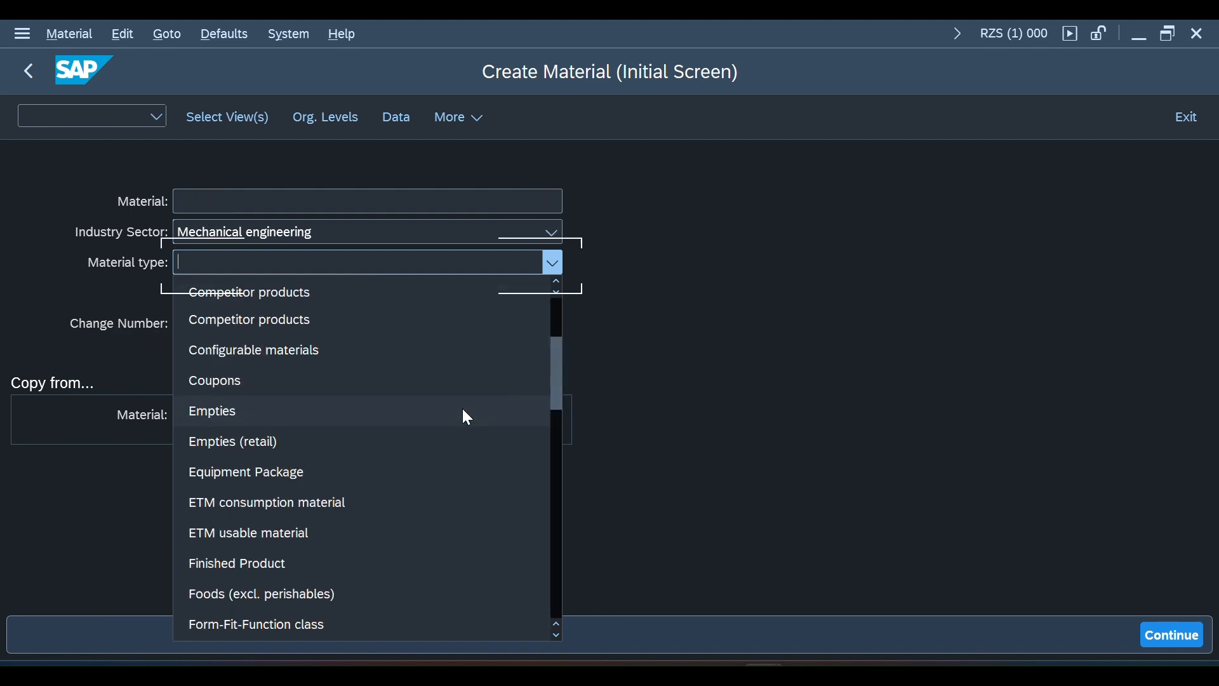
pyautogui.scroll(-10, 464, 412)
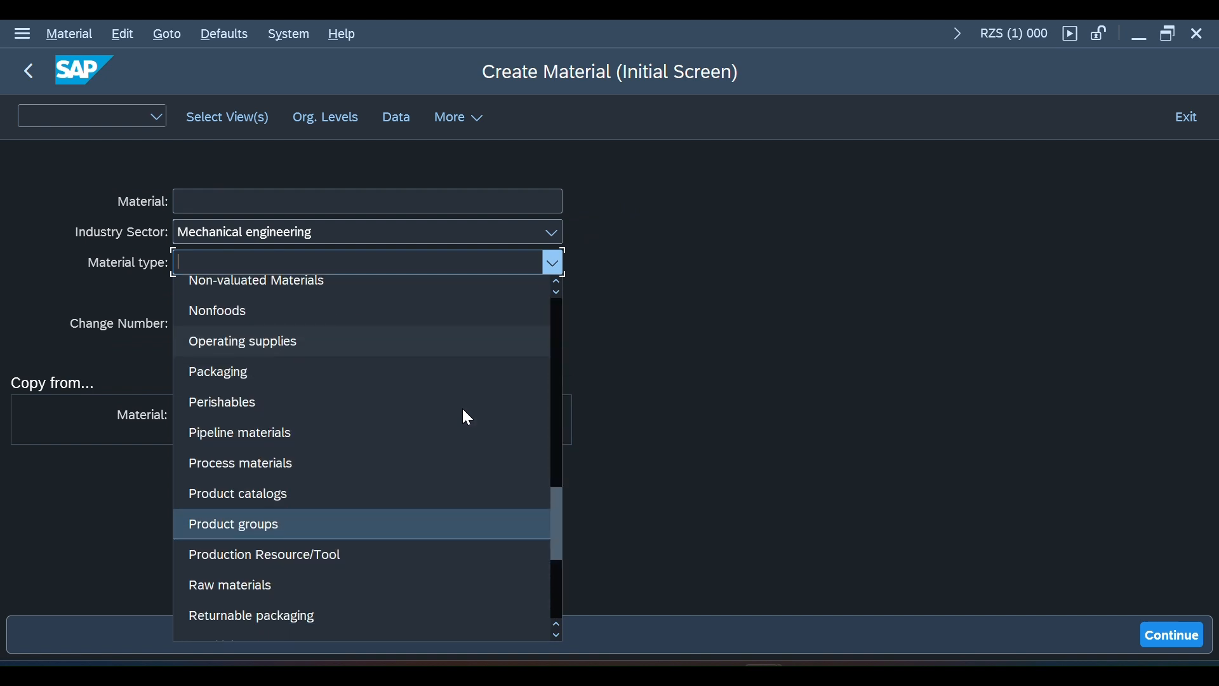
pyautogui.scroll(-2, 468, 417)
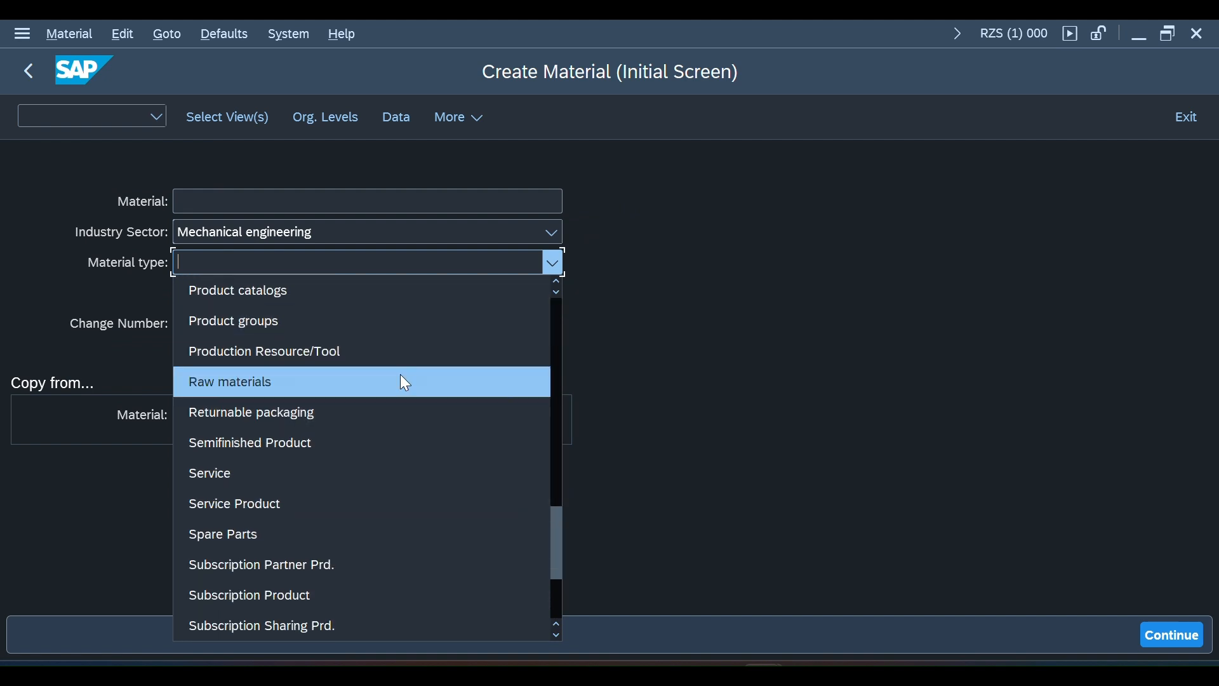
pyautogui.click(402, 381)
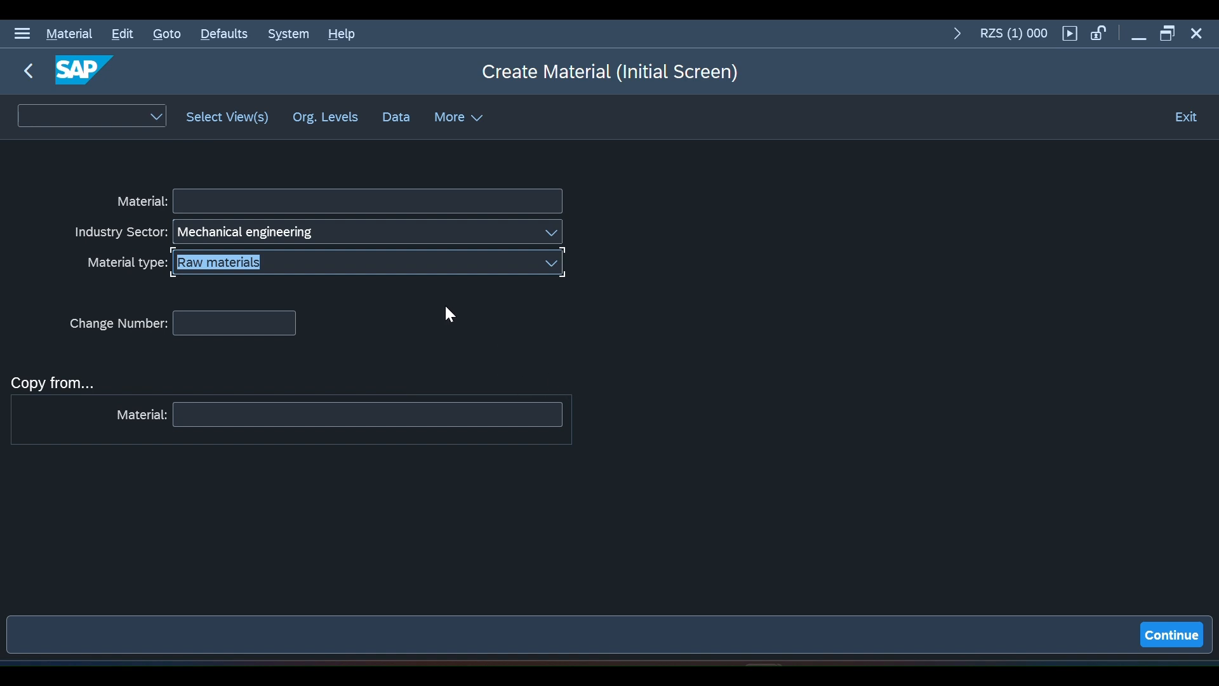
# Open the view selection for the material and choose Basic Data 1, Basic Data 2 and Purchasing
pyautogui.click(234, 124)
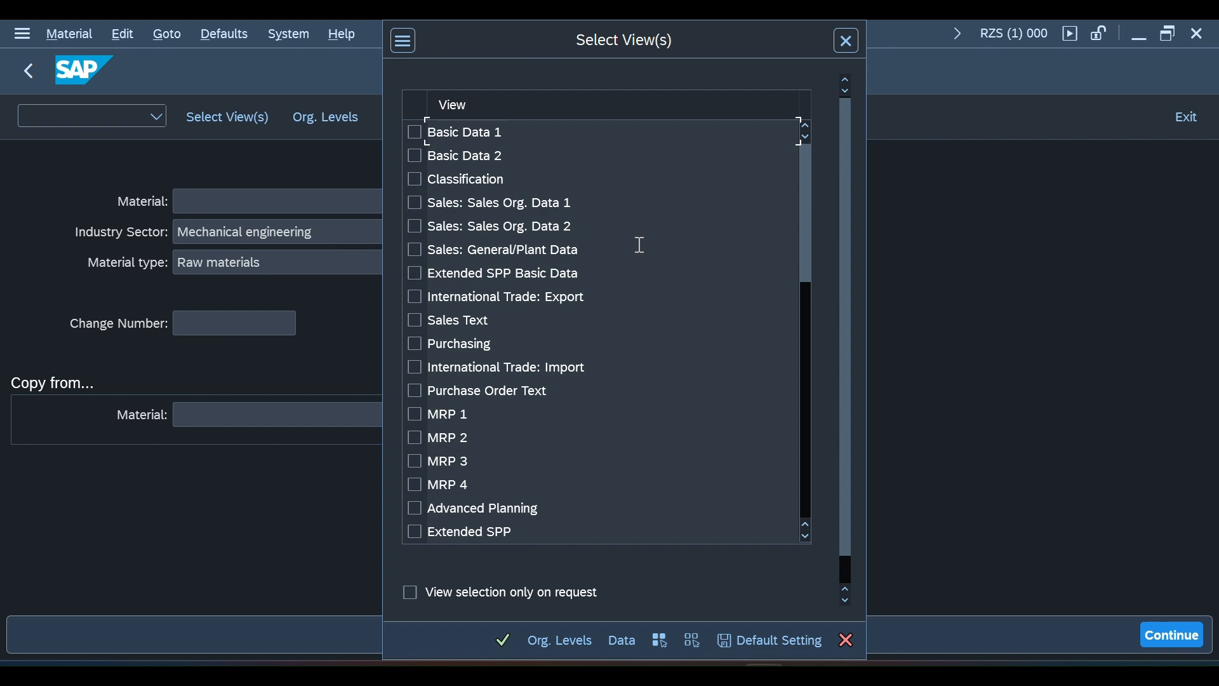
pyautogui.click(414, 133)
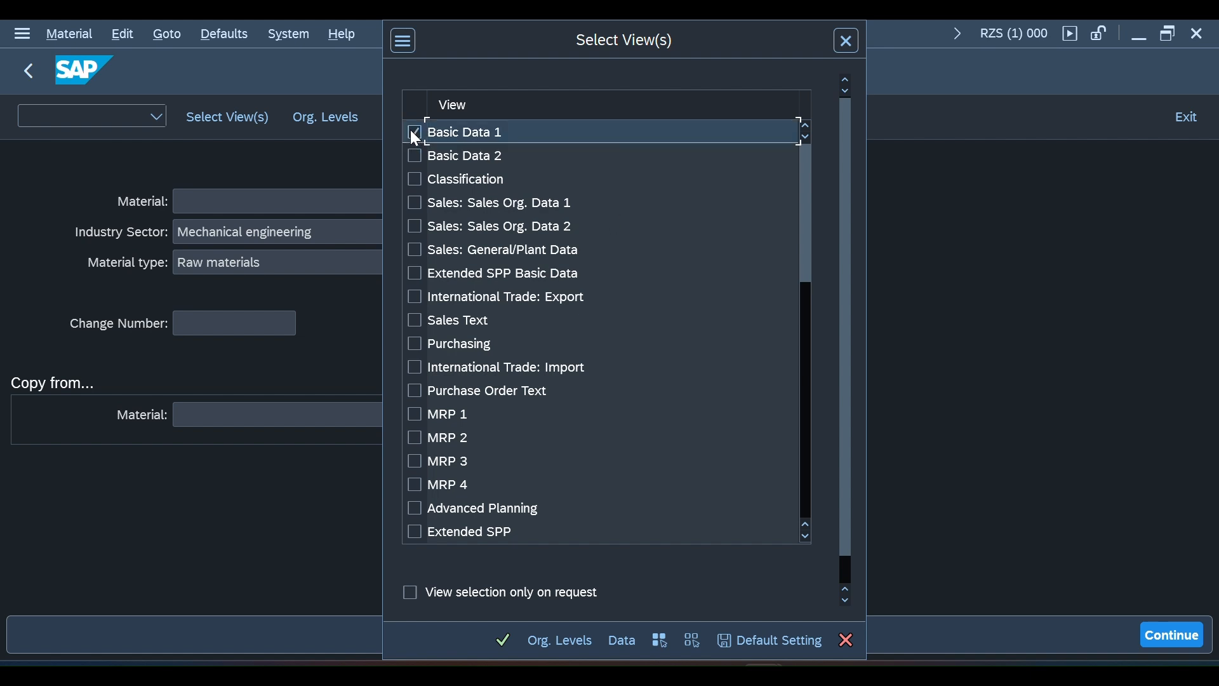
pyautogui.click(413, 146)
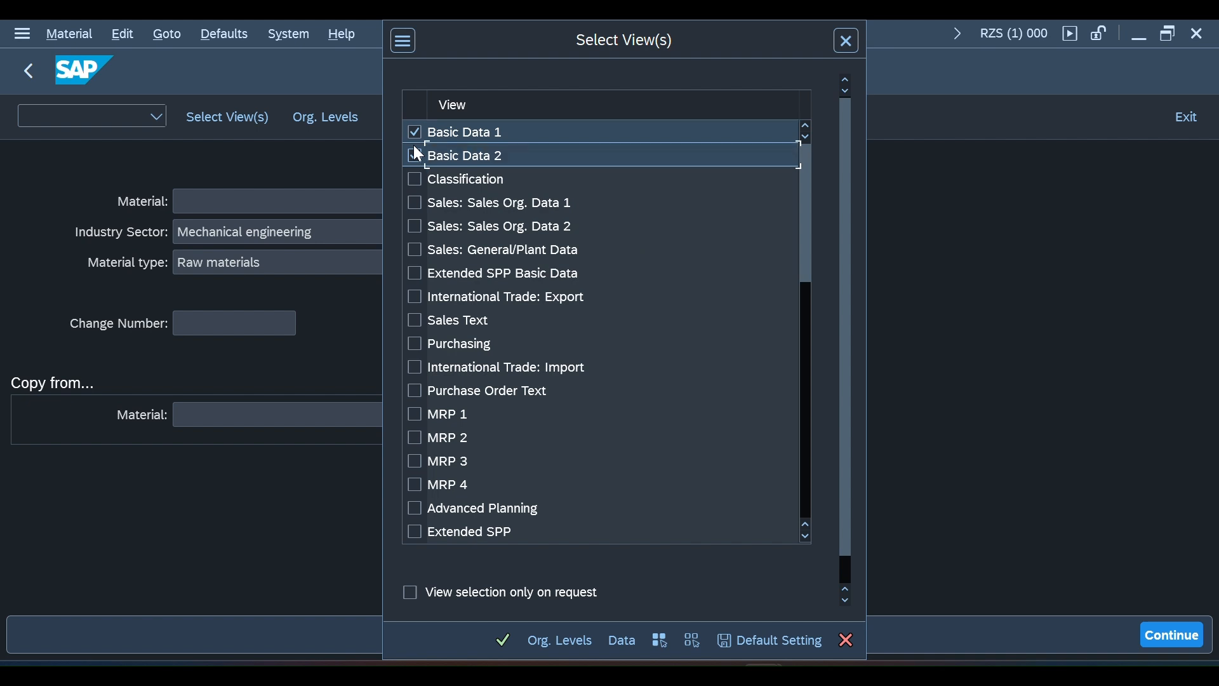
pyautogui.click(416, 347)
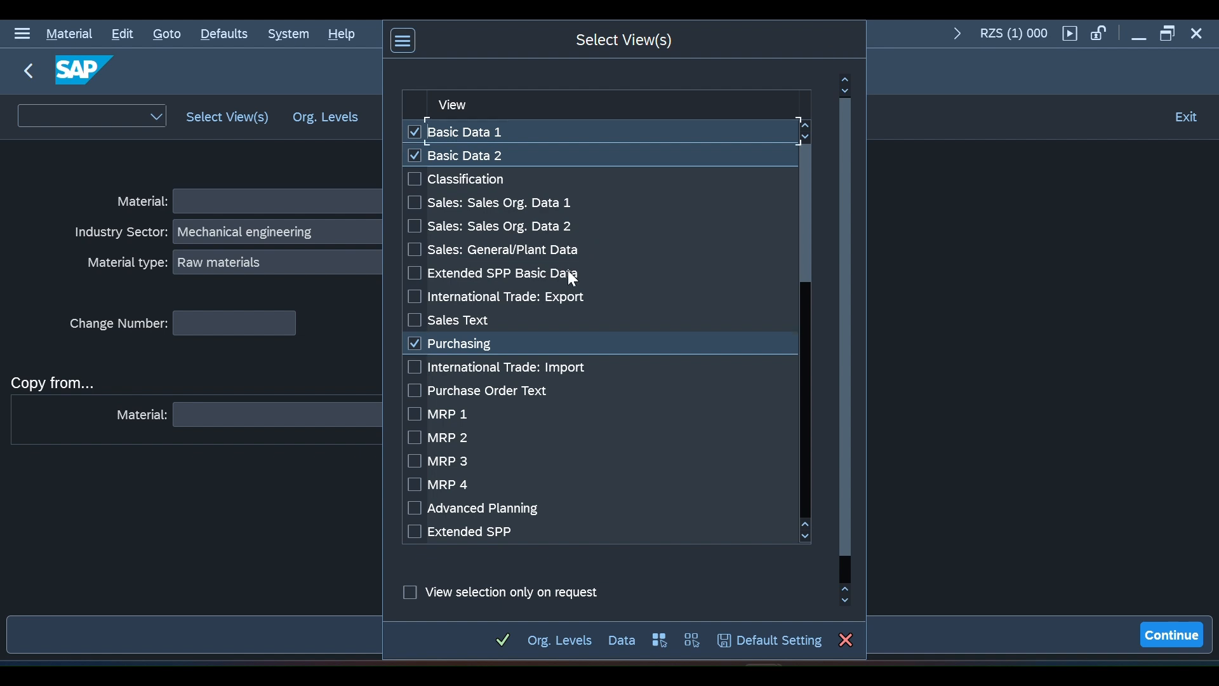
# Add General Plant Data / Storage 1 and 2 and Accounting 1 and 2 to the selected views
pyautogui.scroll(-1, 569, 270)
pyautogui.scroll(-3, 570, 271)
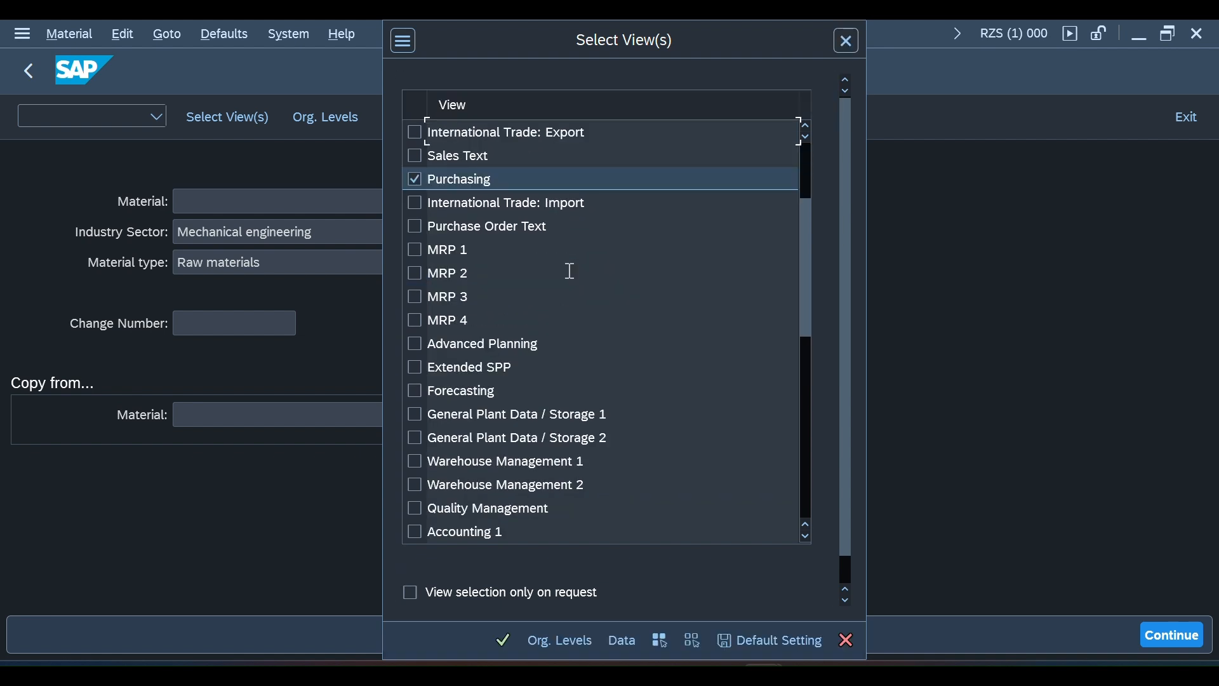
pyautogui.scroll(-1, 573, 279)
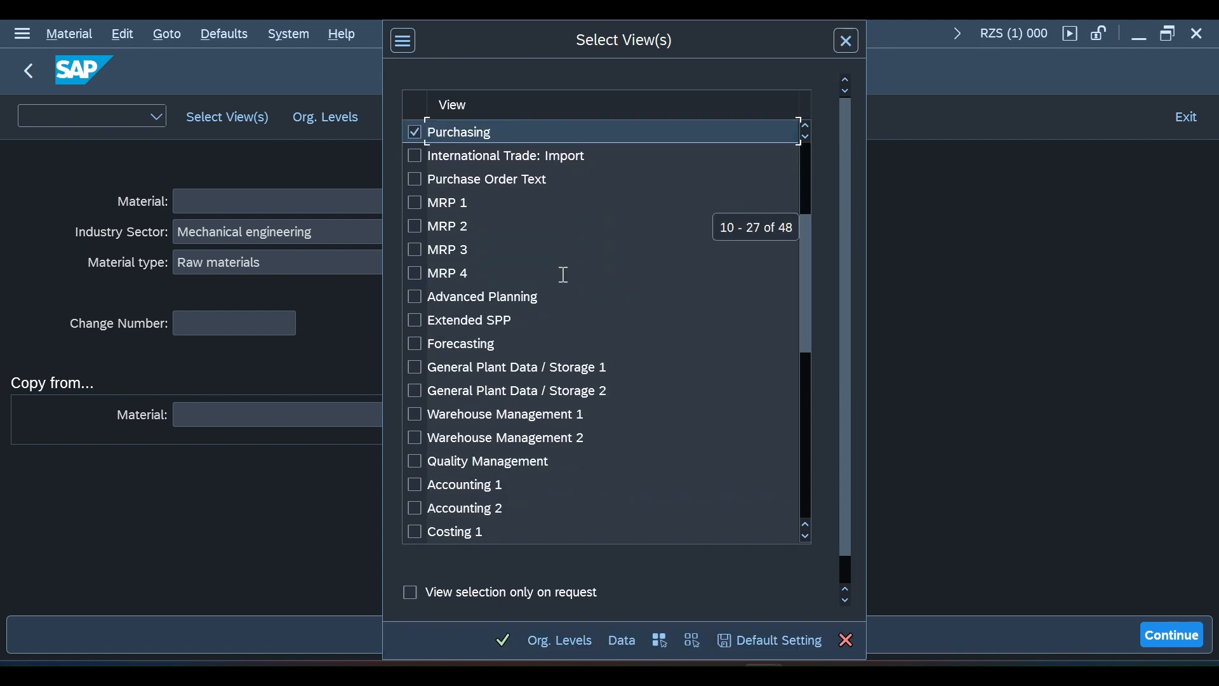
pyautogui.click(417, 370)
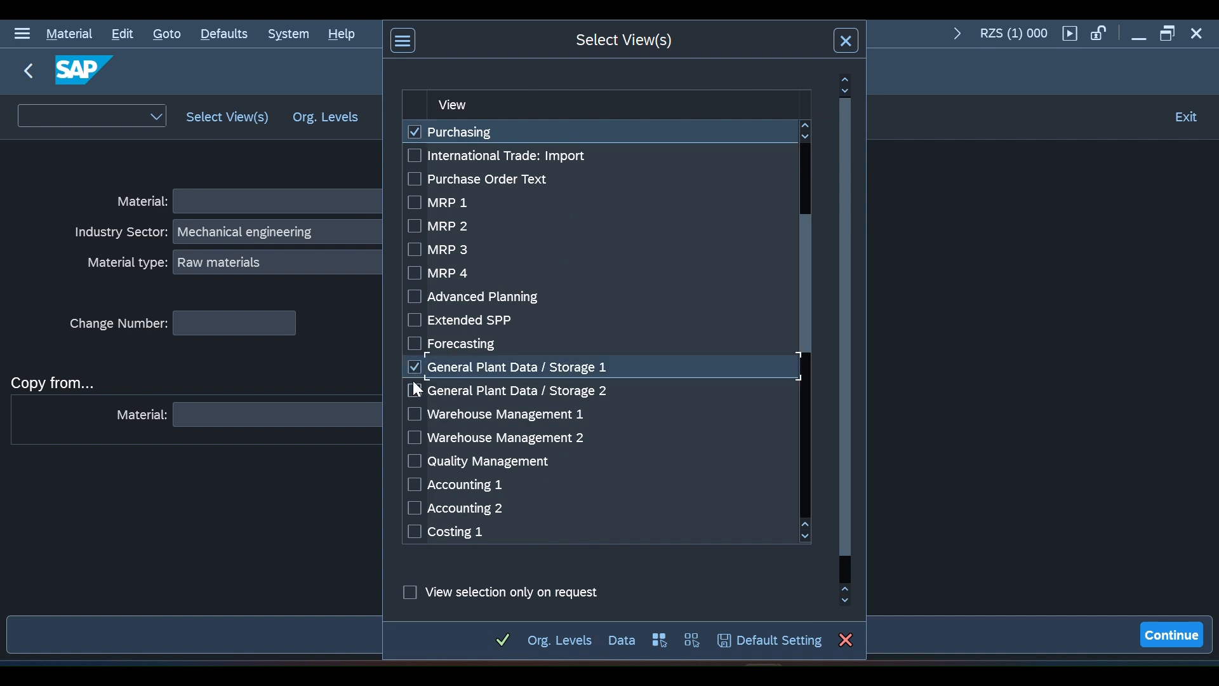
pyautogui.click(414, 389)
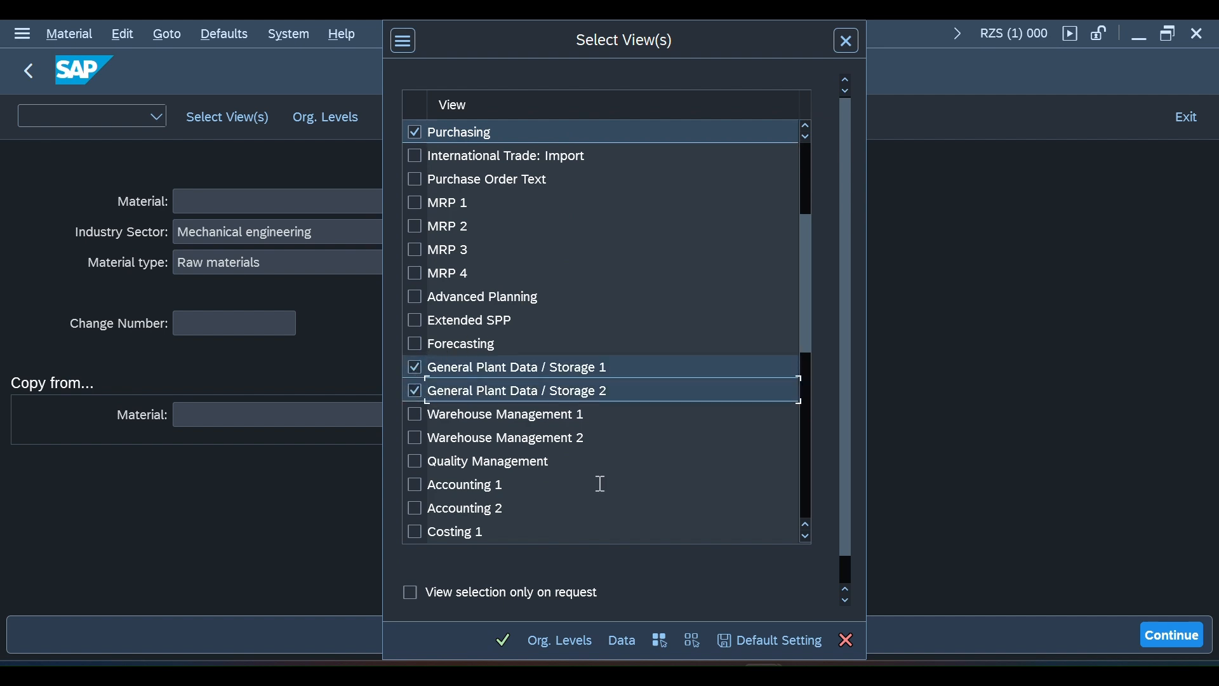
pyautogui.scroll(-2, 598, 486)
pyautogui.click(416, 415)
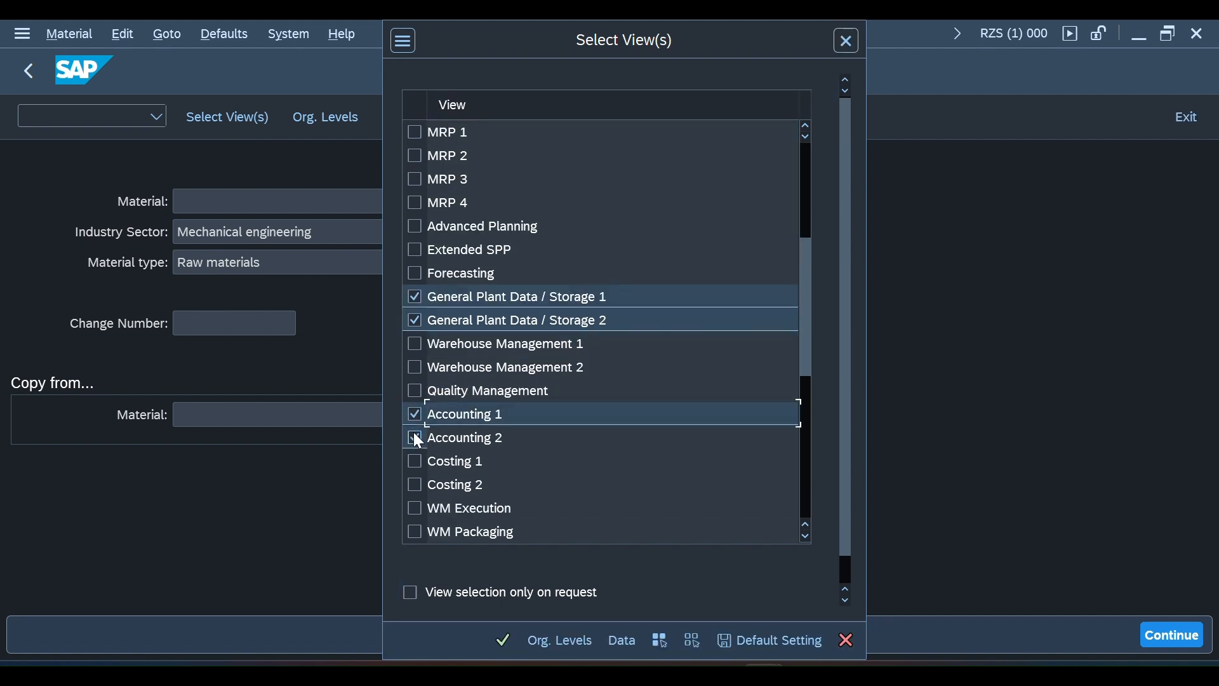
pyautogui.click(415, 438)
# Review the selected material views and proceed to the organizational levels
pyautogui.scroll(3, 642, 344)
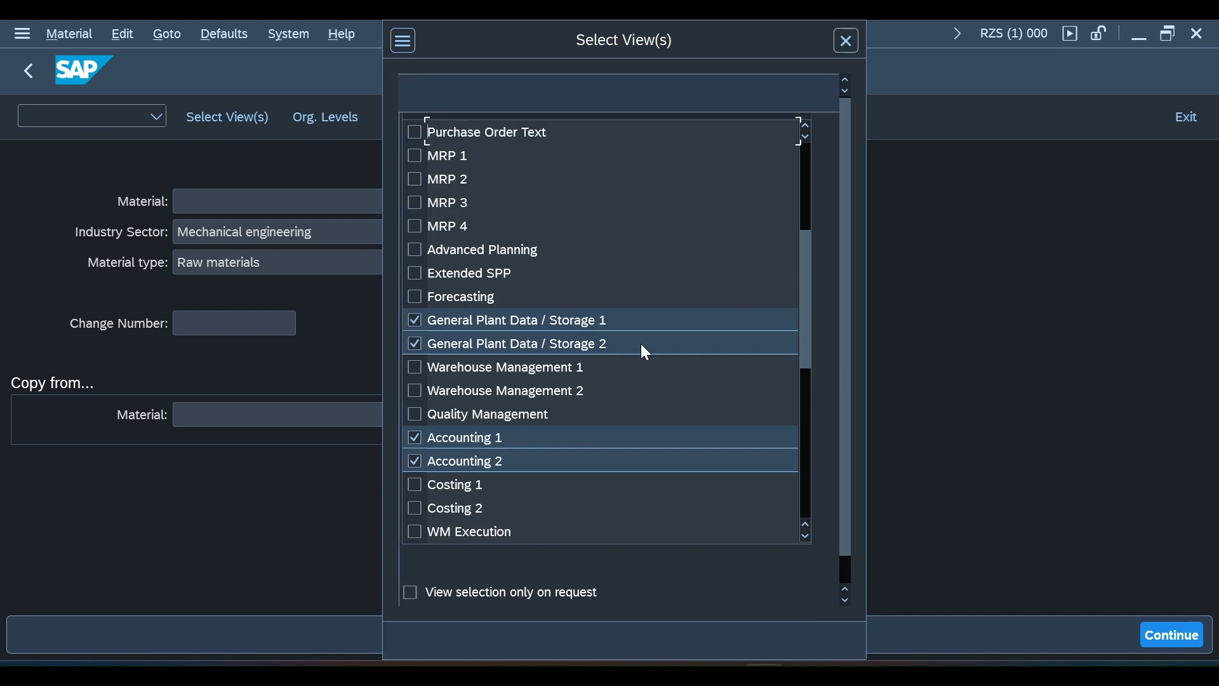
pyautogui.scroll(1, 641, 344)
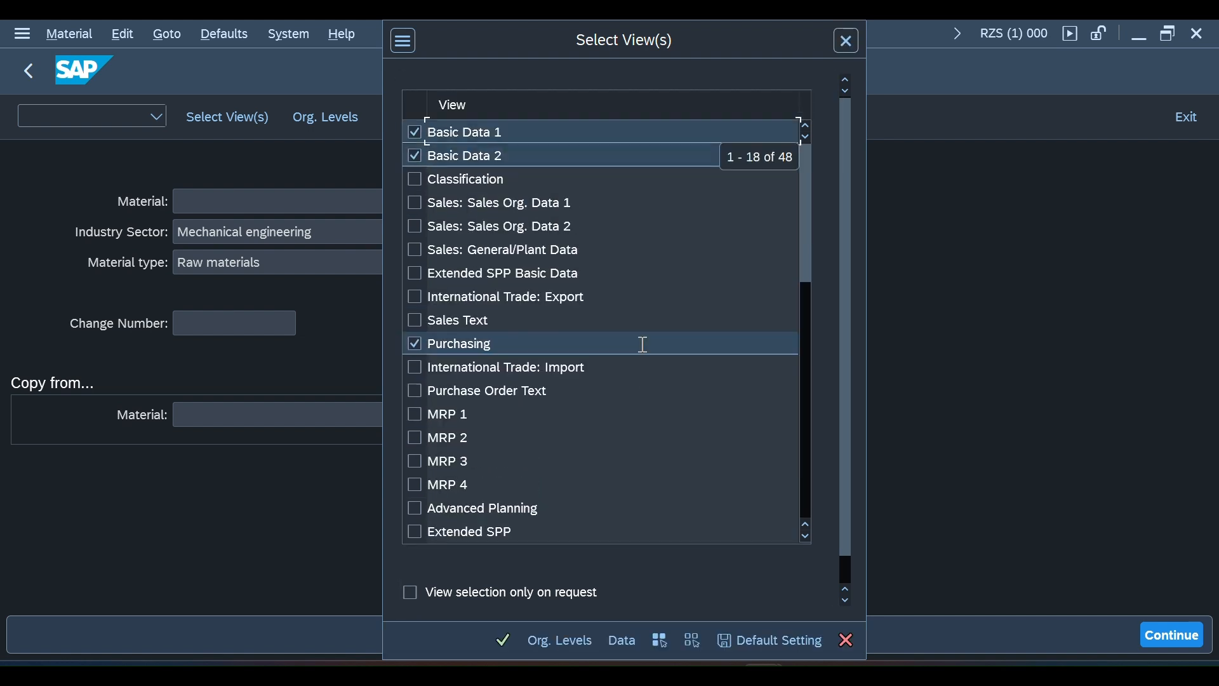
pyautogui.scroll(-2, 641, 344)
pyautogui.scroll(-2, 641, 345)
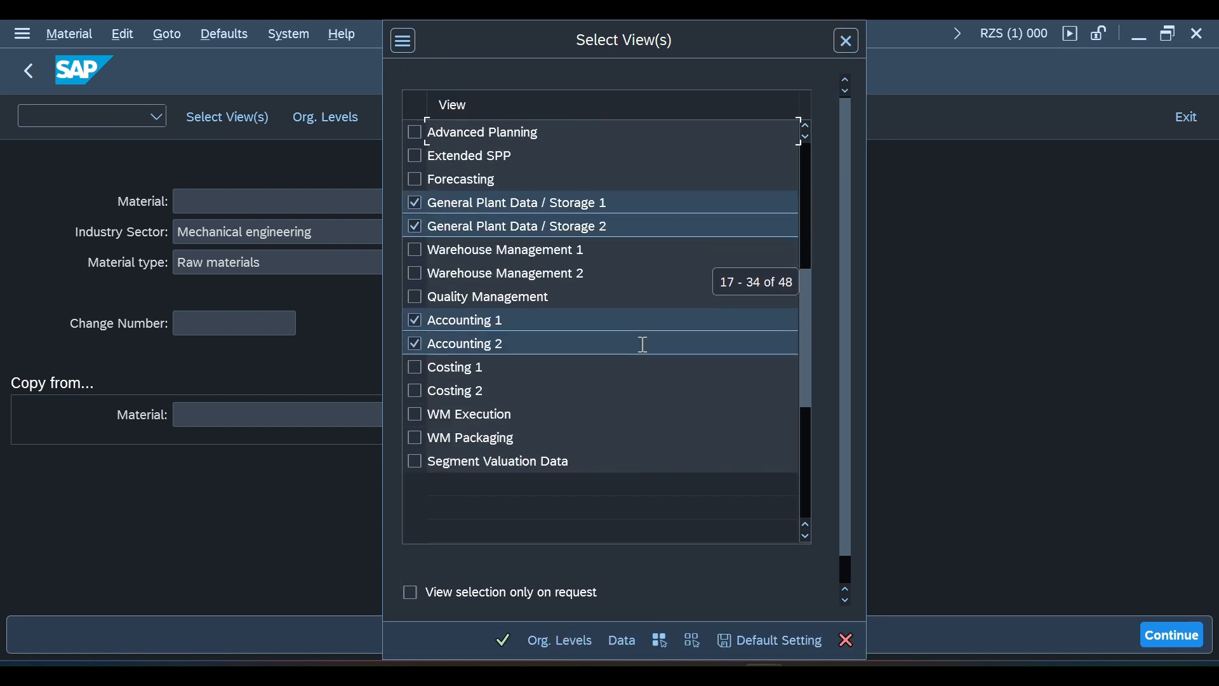
pyautogui.scroll(-2, 643, 344)
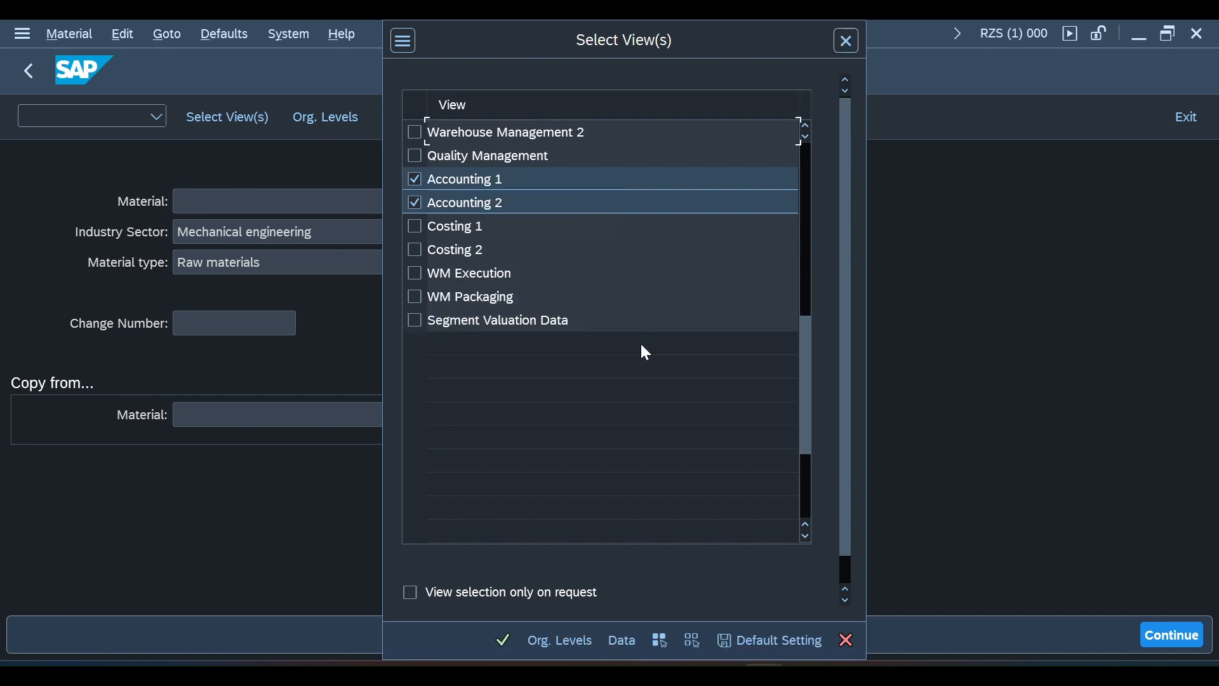
pyautogui.click(561, 632)
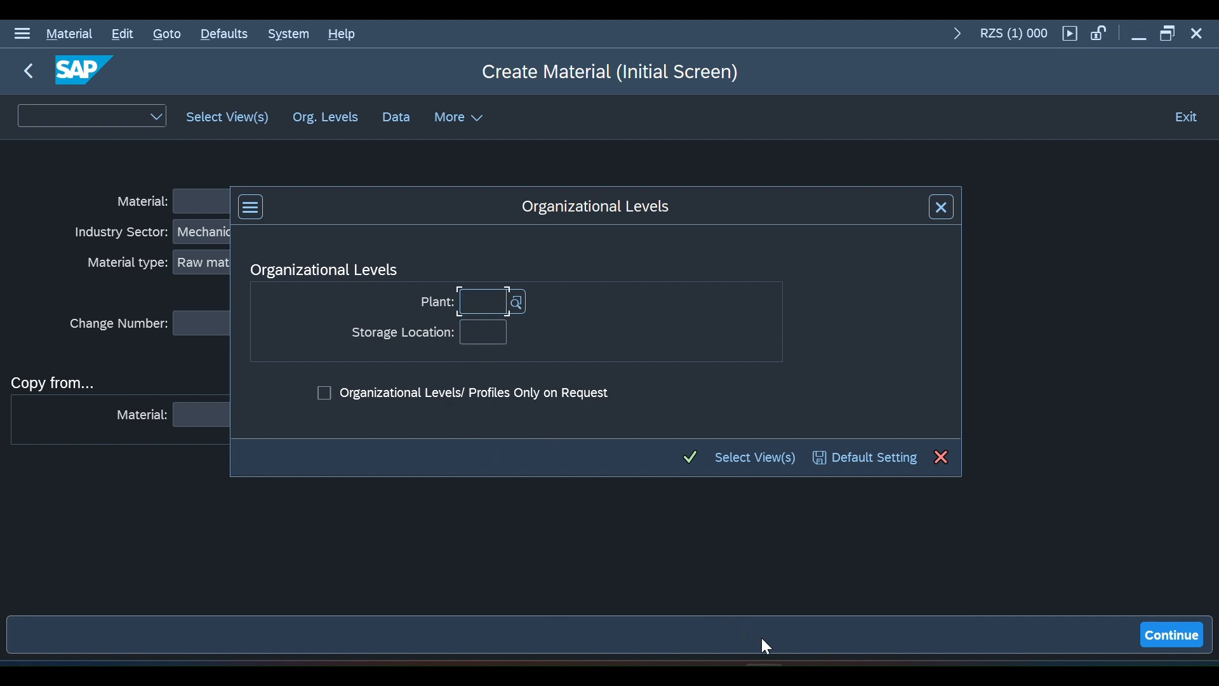
# Switch to Document1 in Word to look up the plant and storage location codes
pyautogui.moveTo(803, 662)
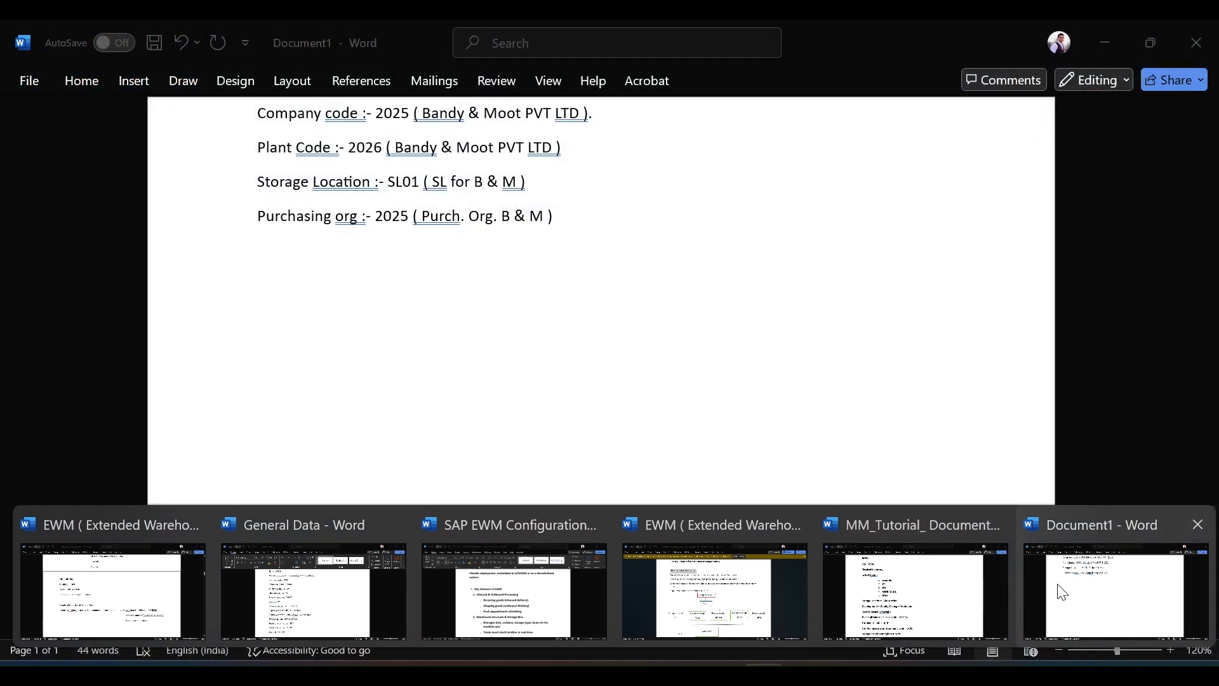
pyautogui.click(1060, 589)
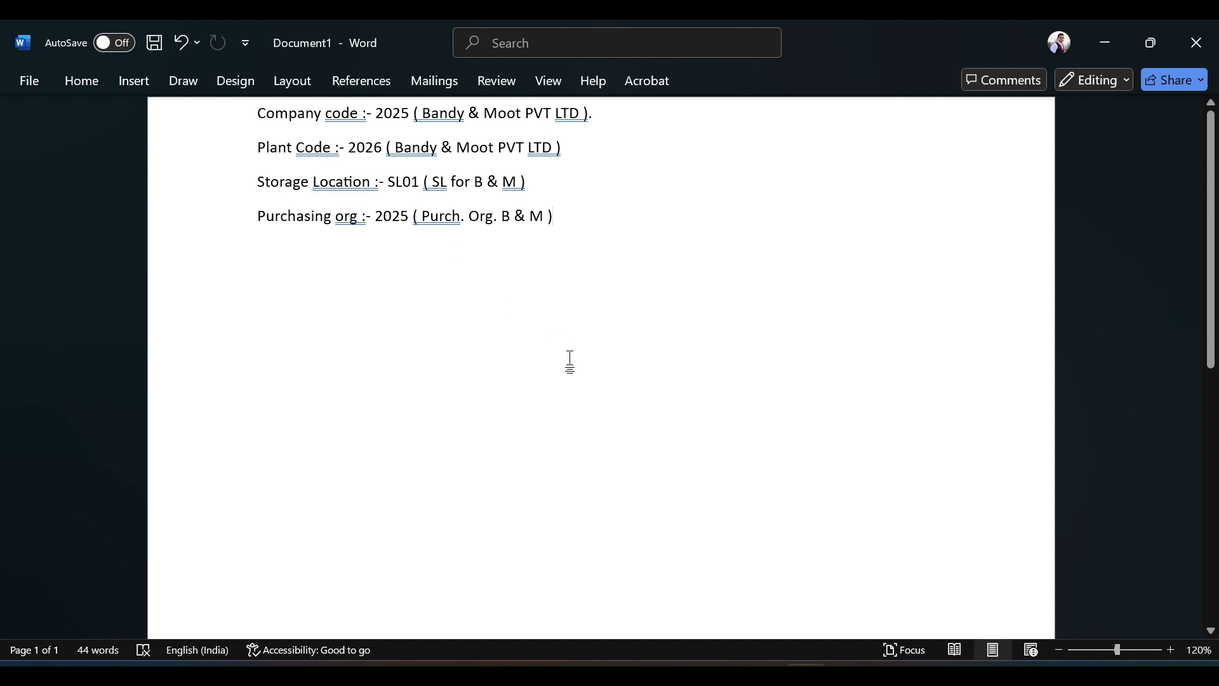
# Switch back to SAP's Create Material window and enter plant 2026 in the organizational levels
pyautogui.moveTo(762, 673)
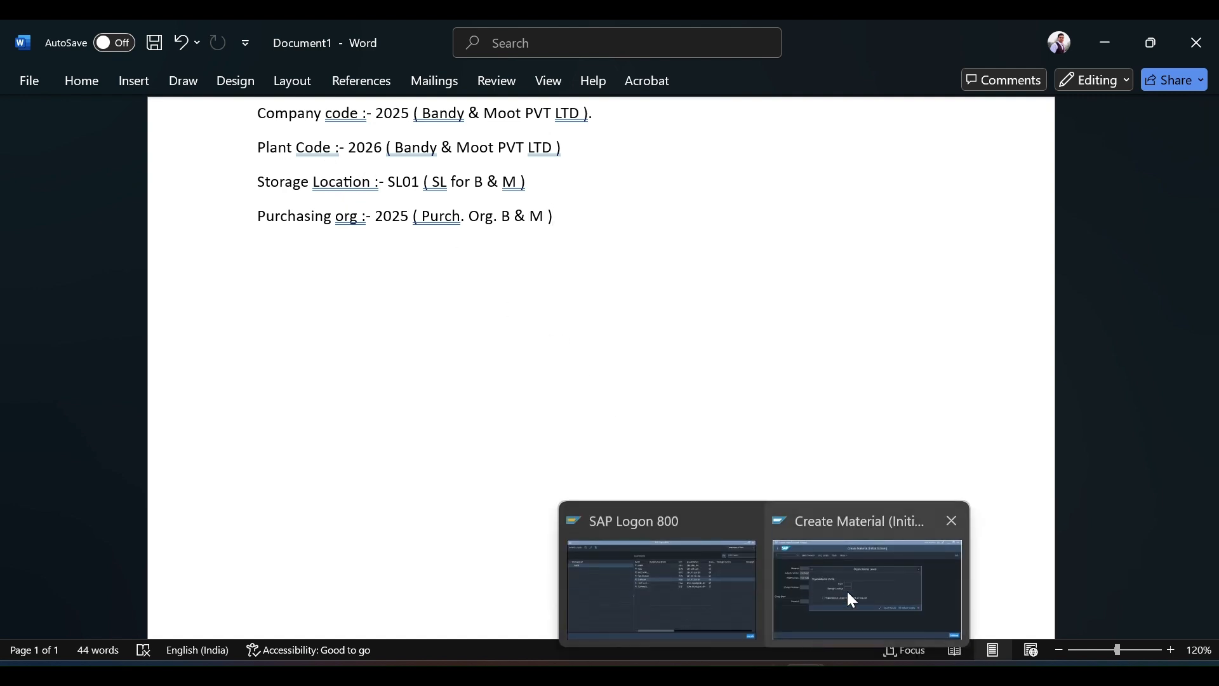
pyautogui.click(841, 598)
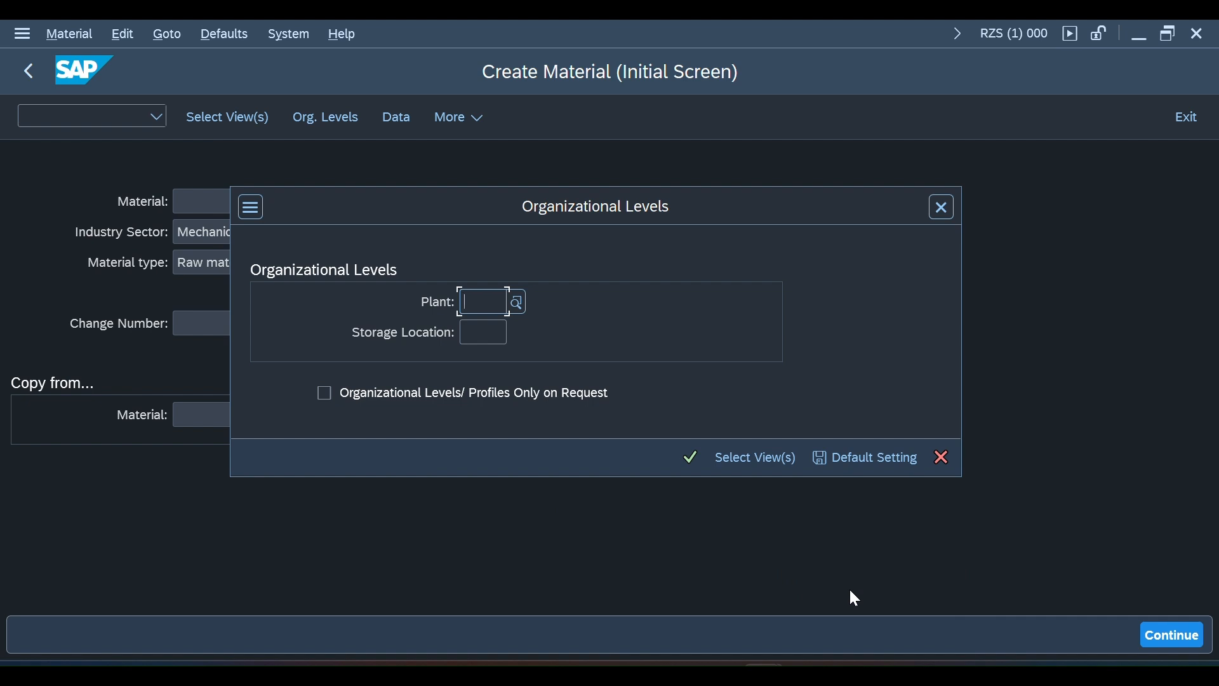
pyautogui.write('2026')
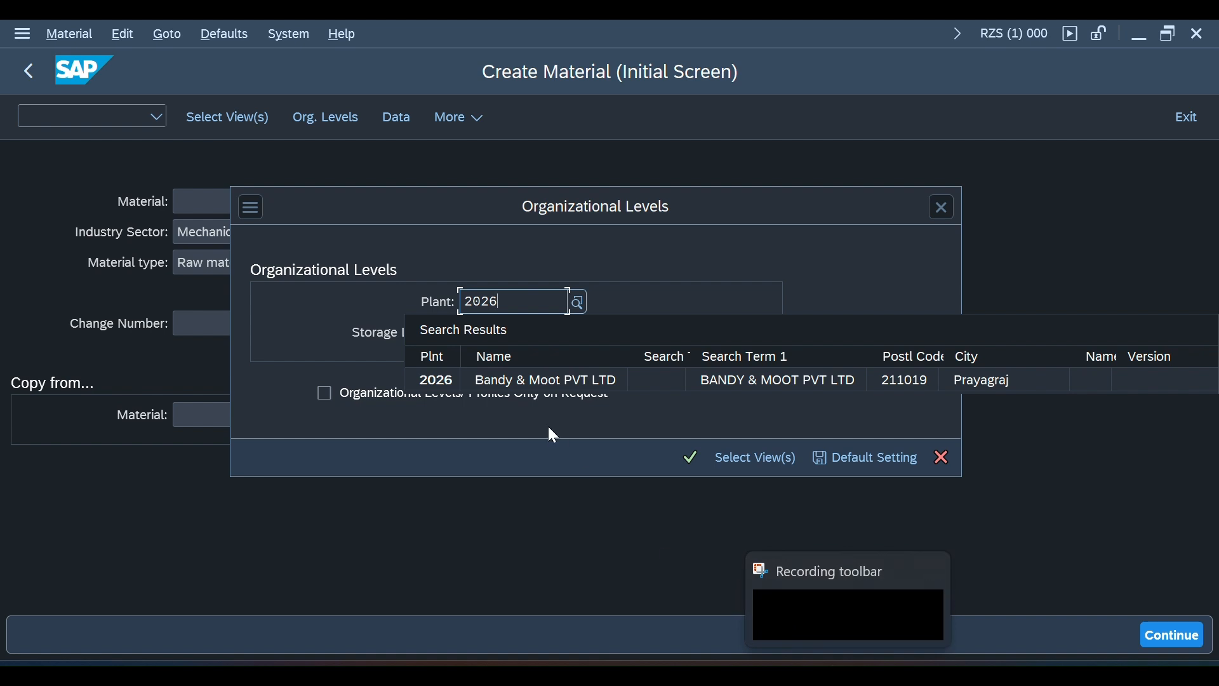
pyautogui.click(531, 379)
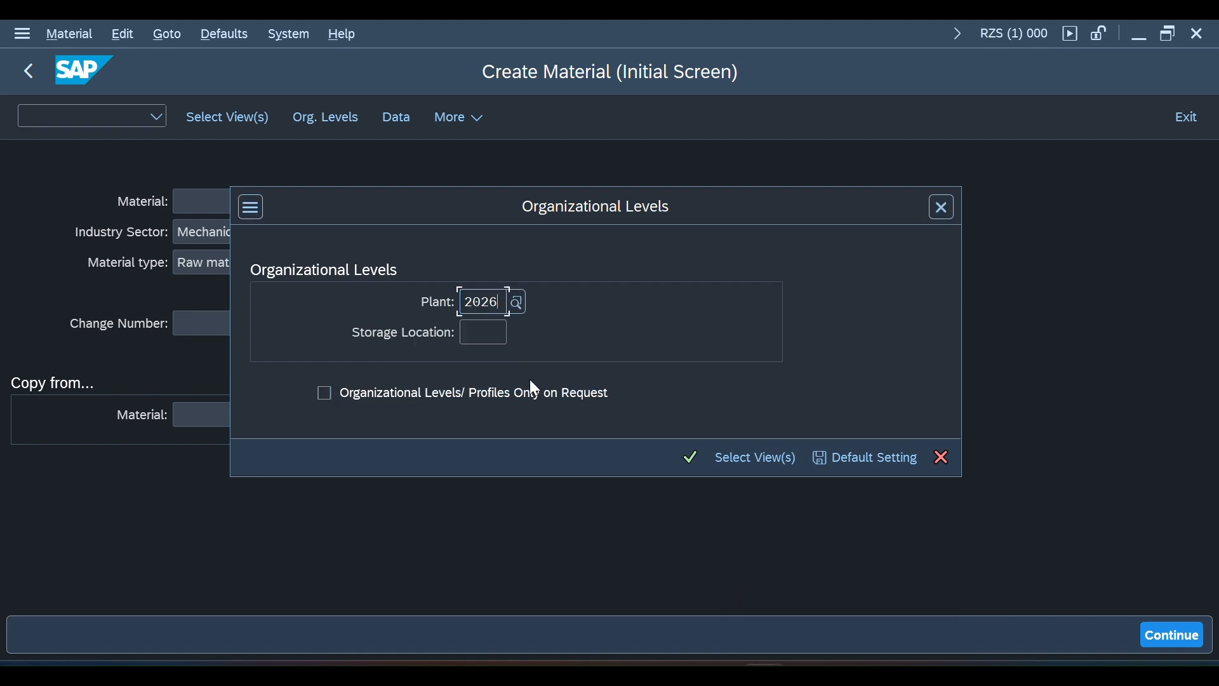
# Choose storage location SL01 of plant 2026 from the possible entries and confirm the organizational levels
pyautogui.click(493, 336)
pyautogui.click(493, 337)
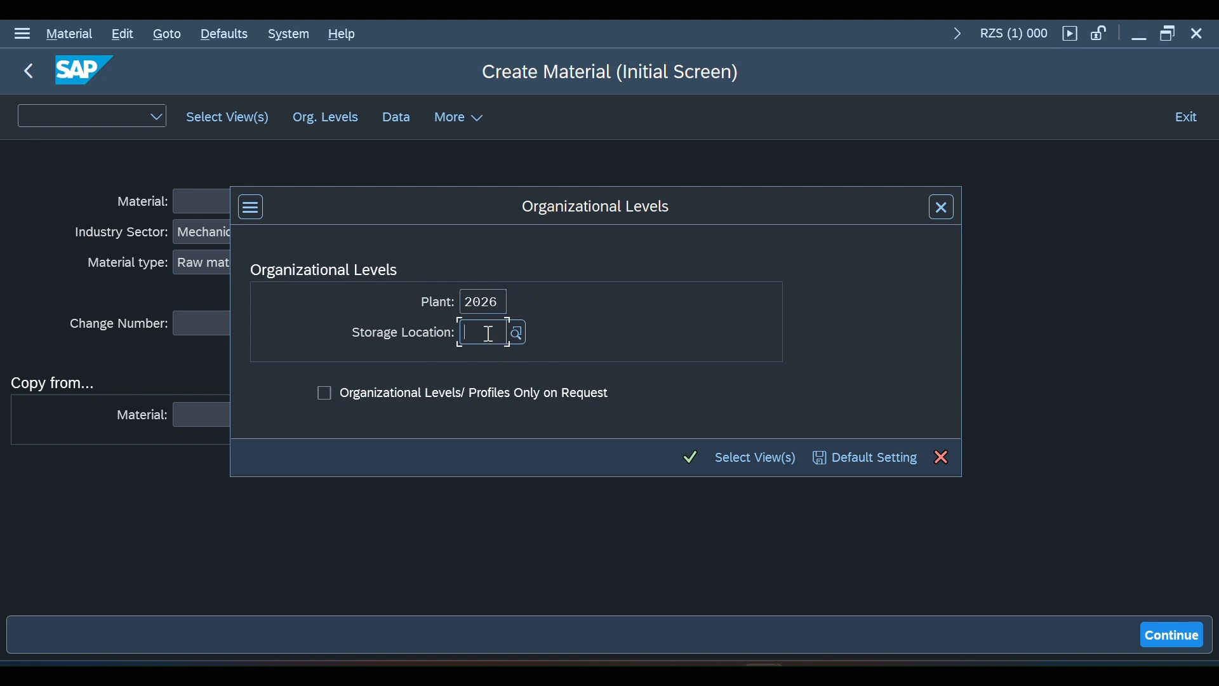
pyautogui.click(518, 333)
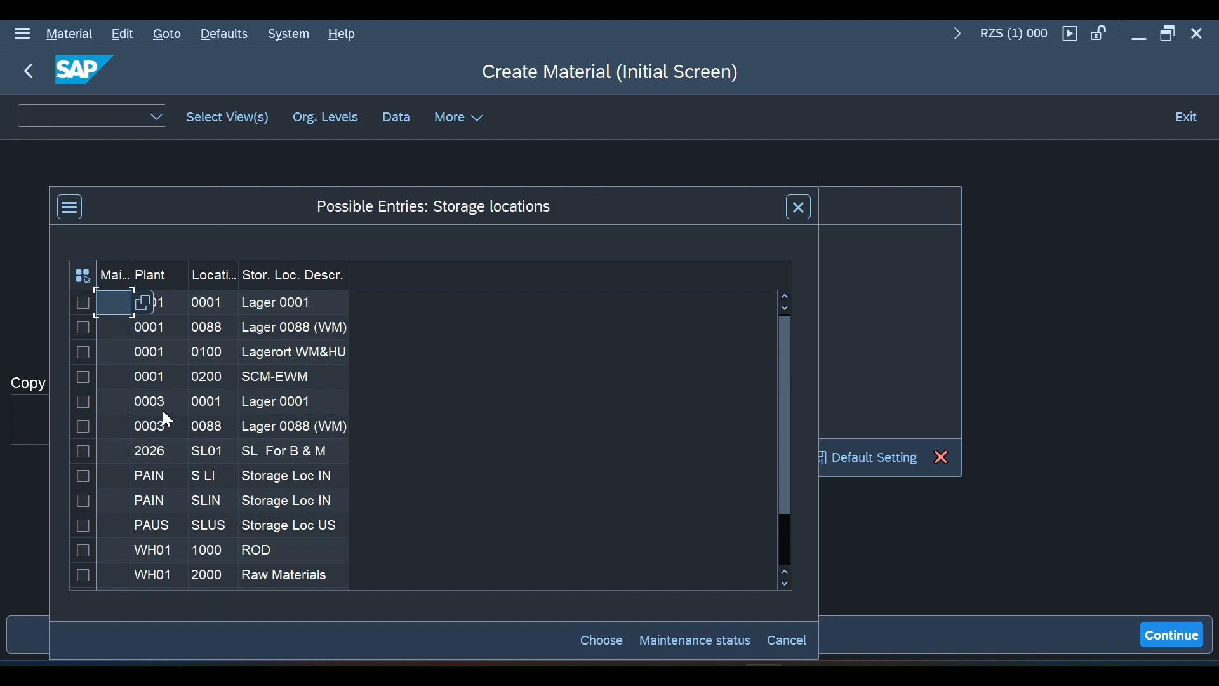
pyautogui.scroll(-1, 163, 413)
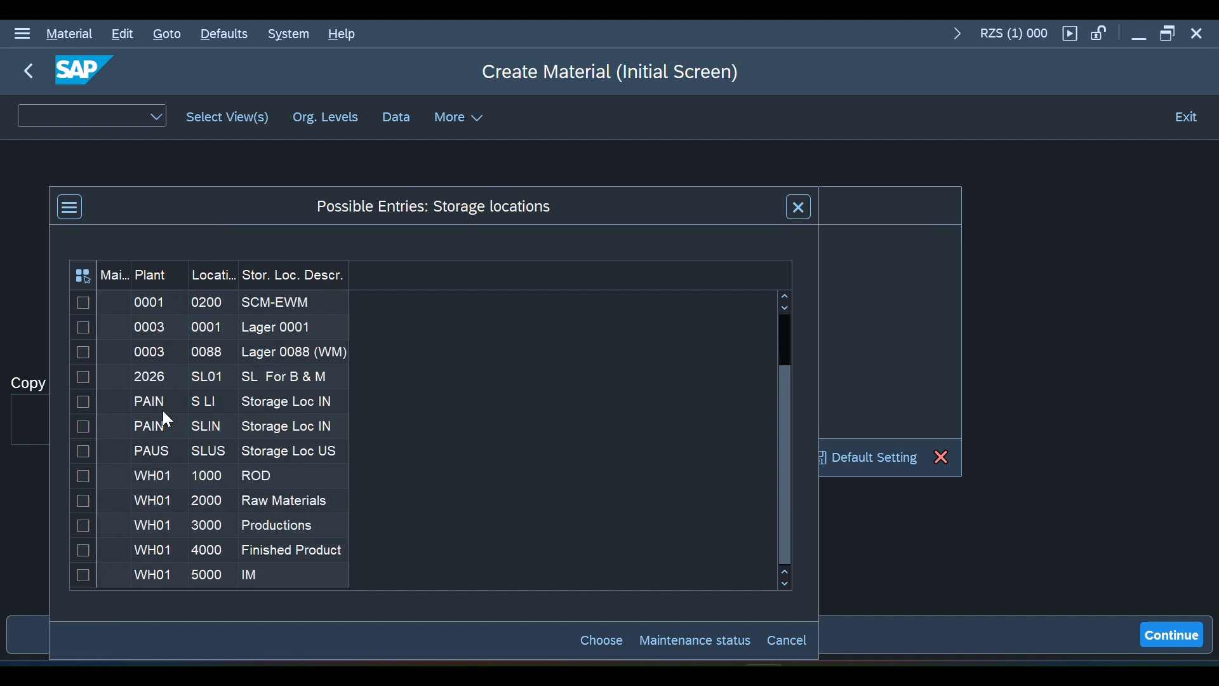
pyautogui.doubleClick(160, 378)
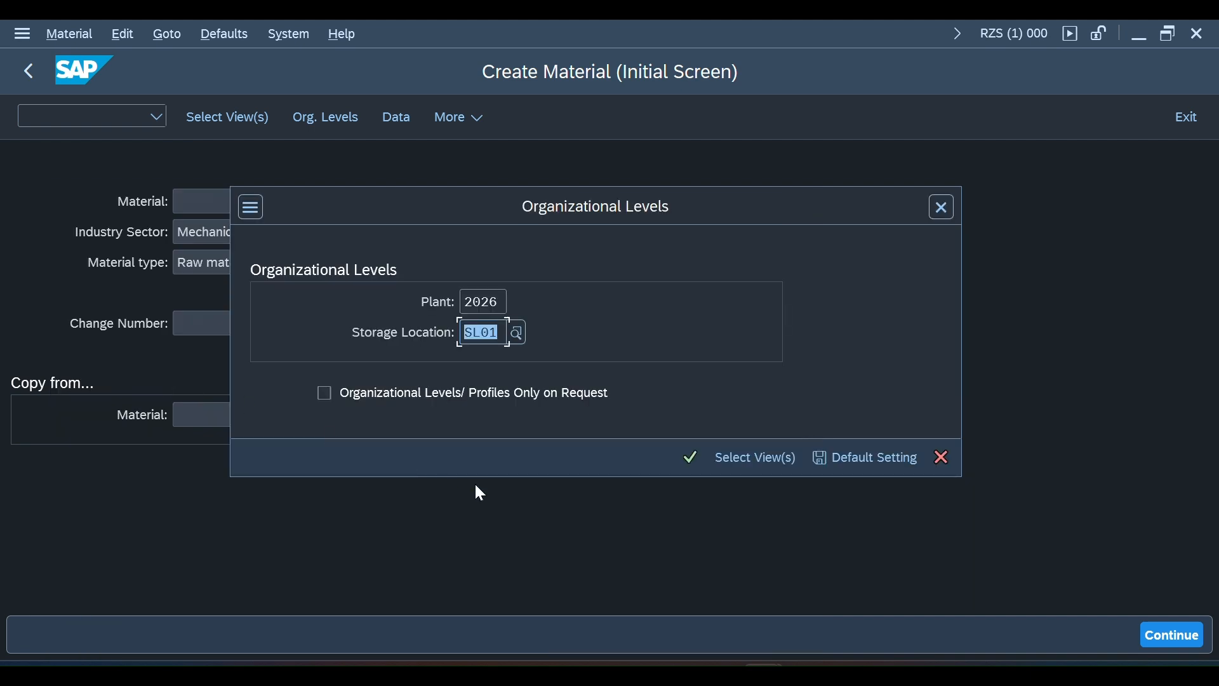
pyautogui.click(692, 456)
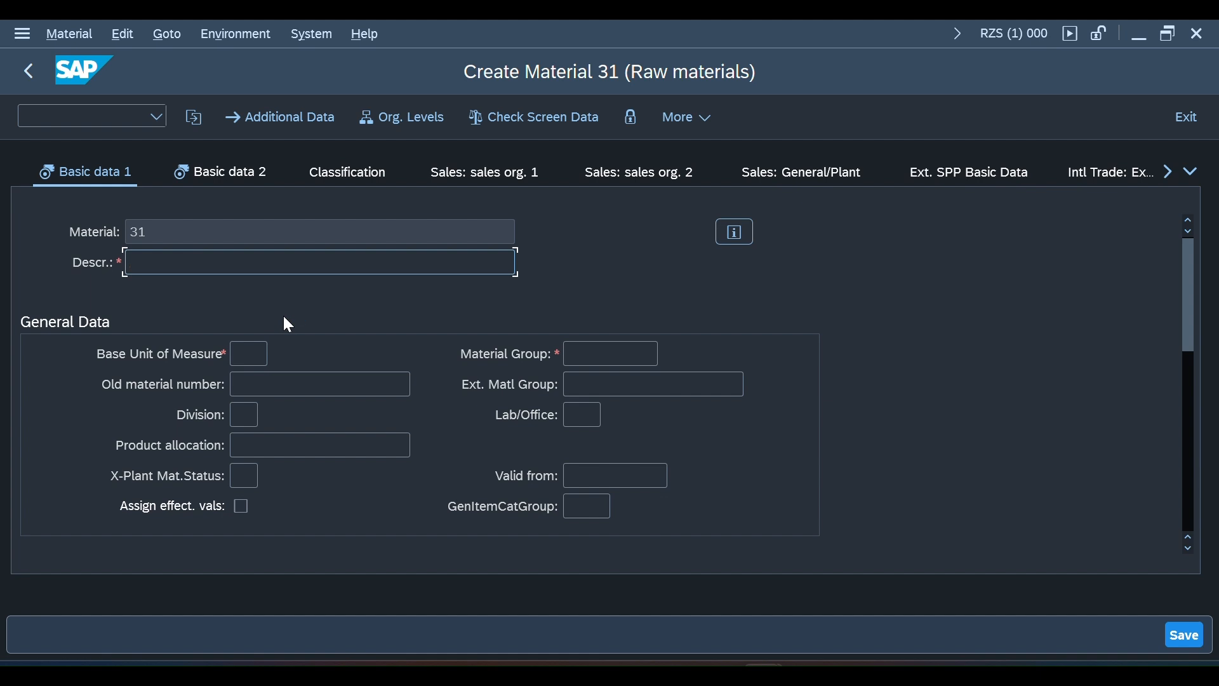
# Enter the material description Laptop and set the base unit of measure to EA
pyautogui.write('Laptop')
pyautogui.click(248, 351)
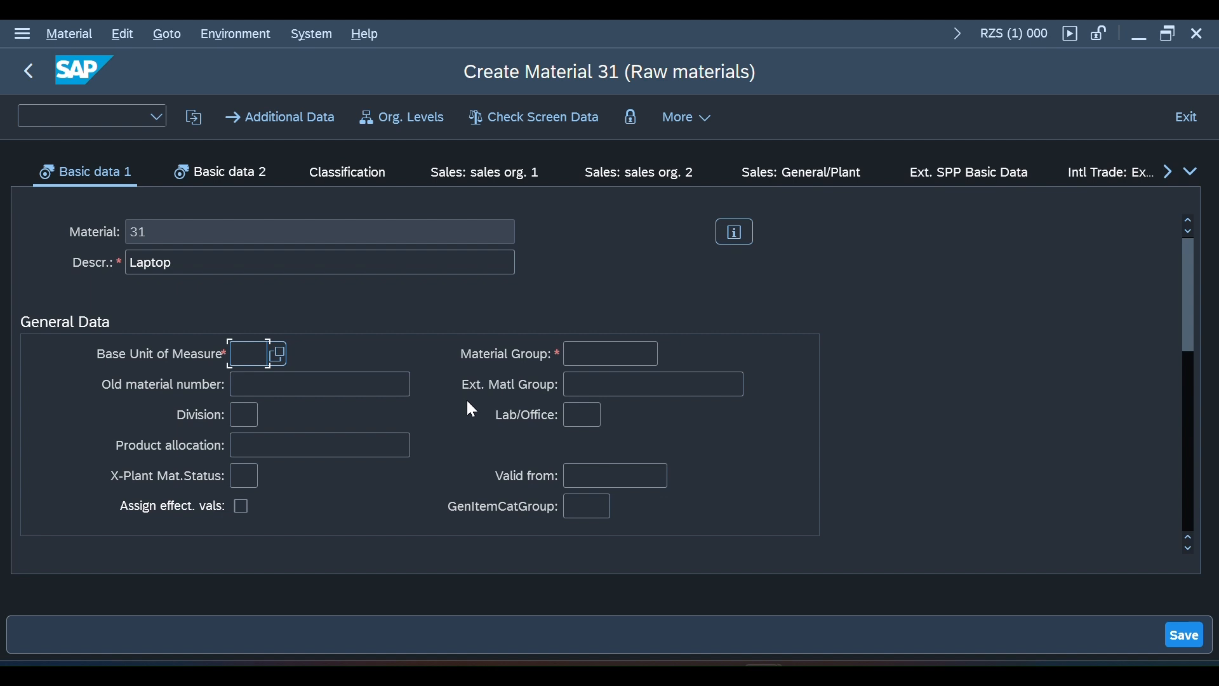
pyautogui.write('EA')
# Look through the list of possible units of measure for the base unit
pyautogui.click(280, 357)
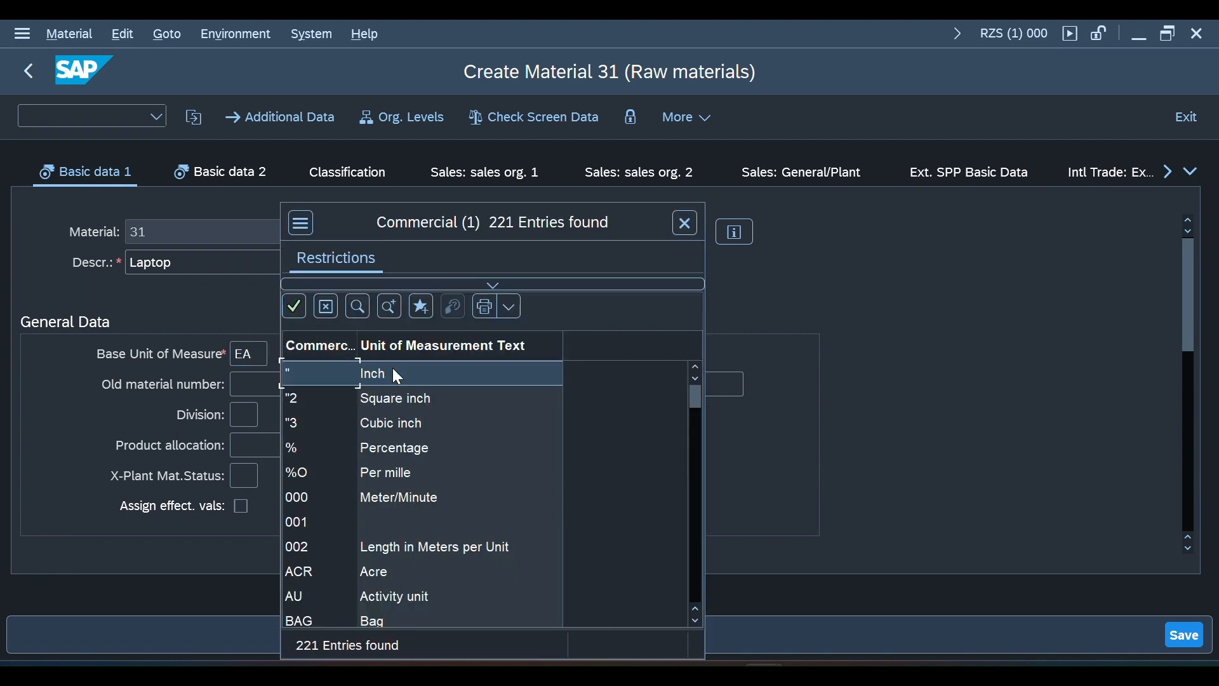
pyautogui.scroll(-1, 513, 437)
pyautogui.scroll(-5, 513, 437)
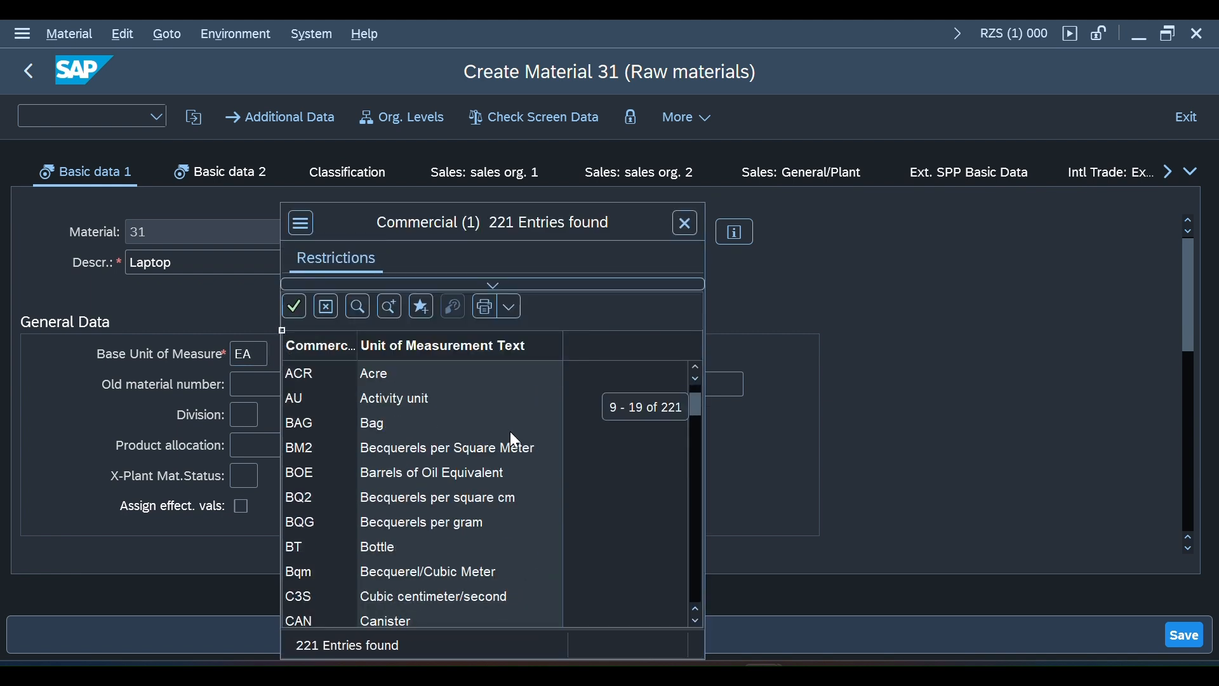
pyautogui.scroll(-6, 510, 433)
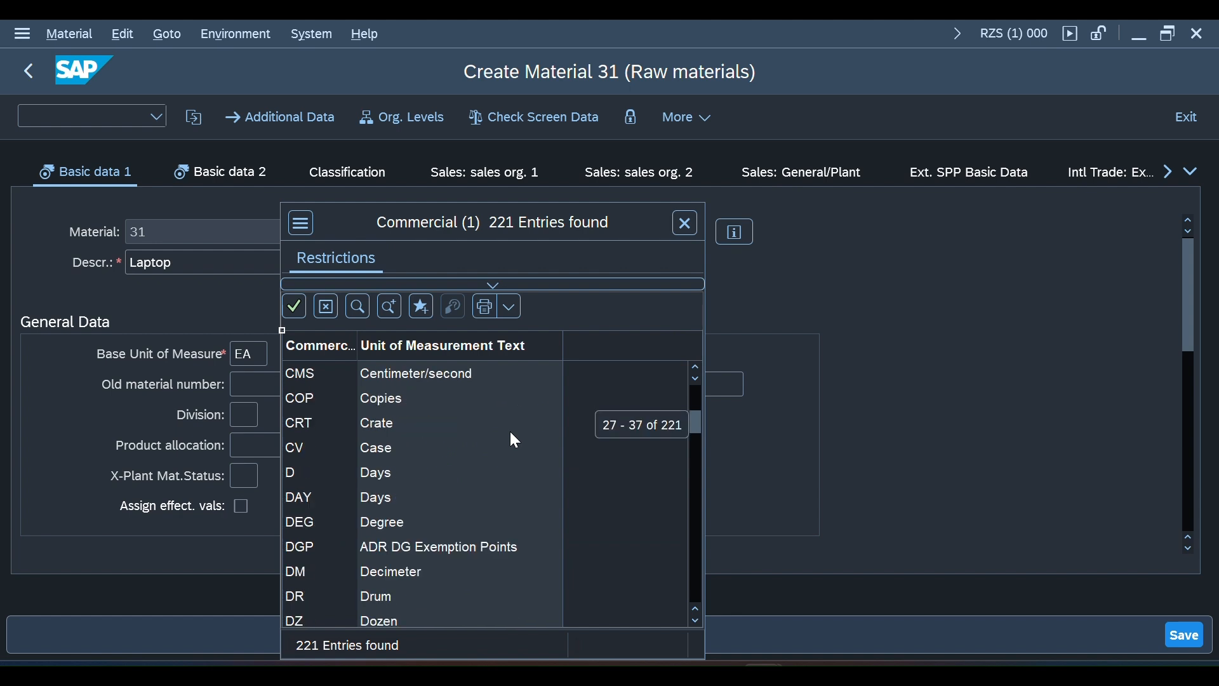
pyautogui.scroll(-2, 515, 440)
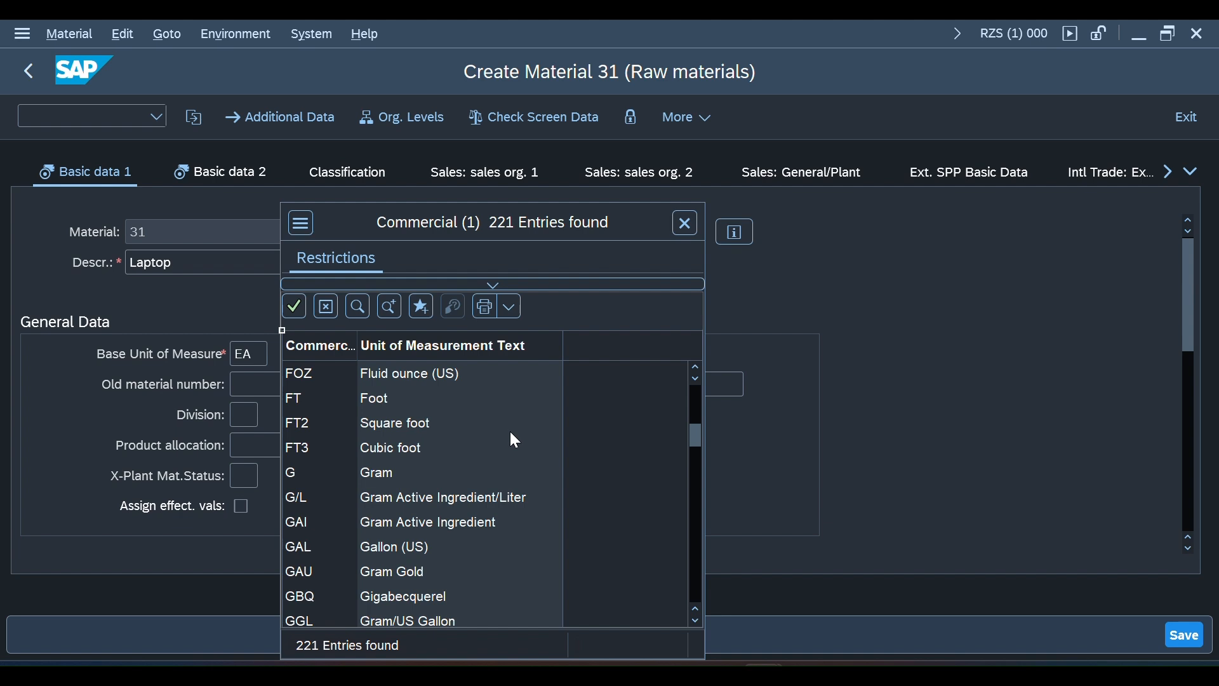
pyautogui.scroll(-14, 510, 432)
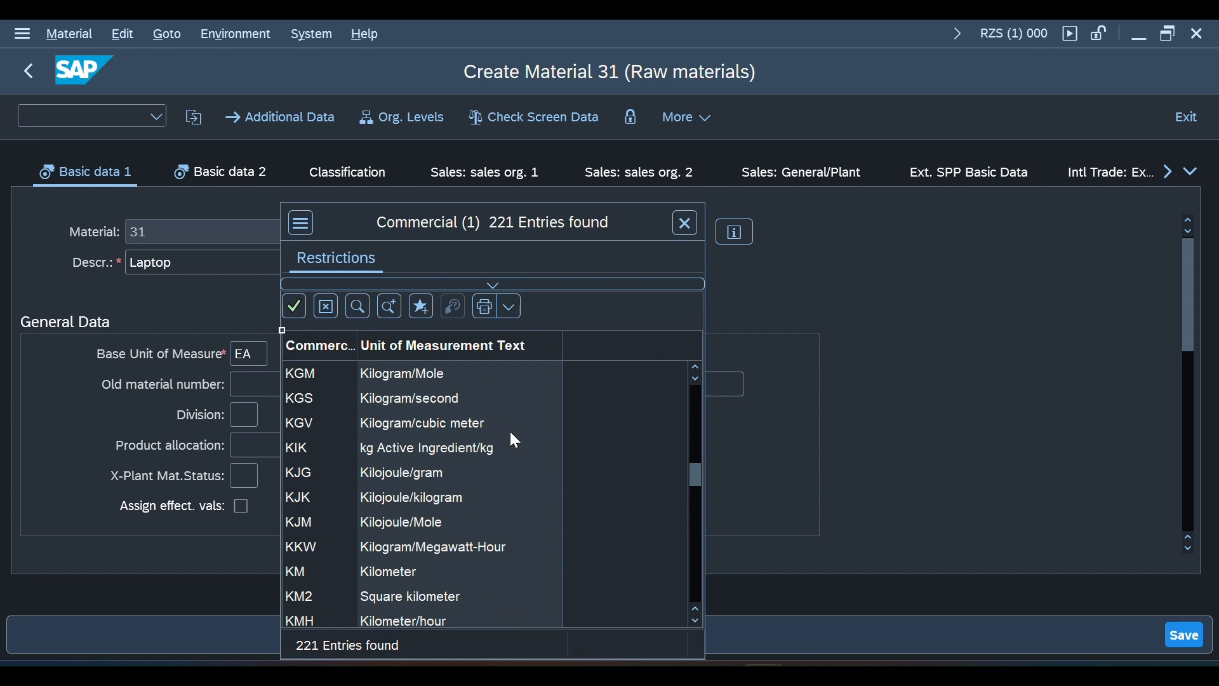
pyautogui.scroll(-8, 512, 436)
pyautogui.scroll(-10, 514, 439)
pyautogui.scroll(-20, 514, 440)
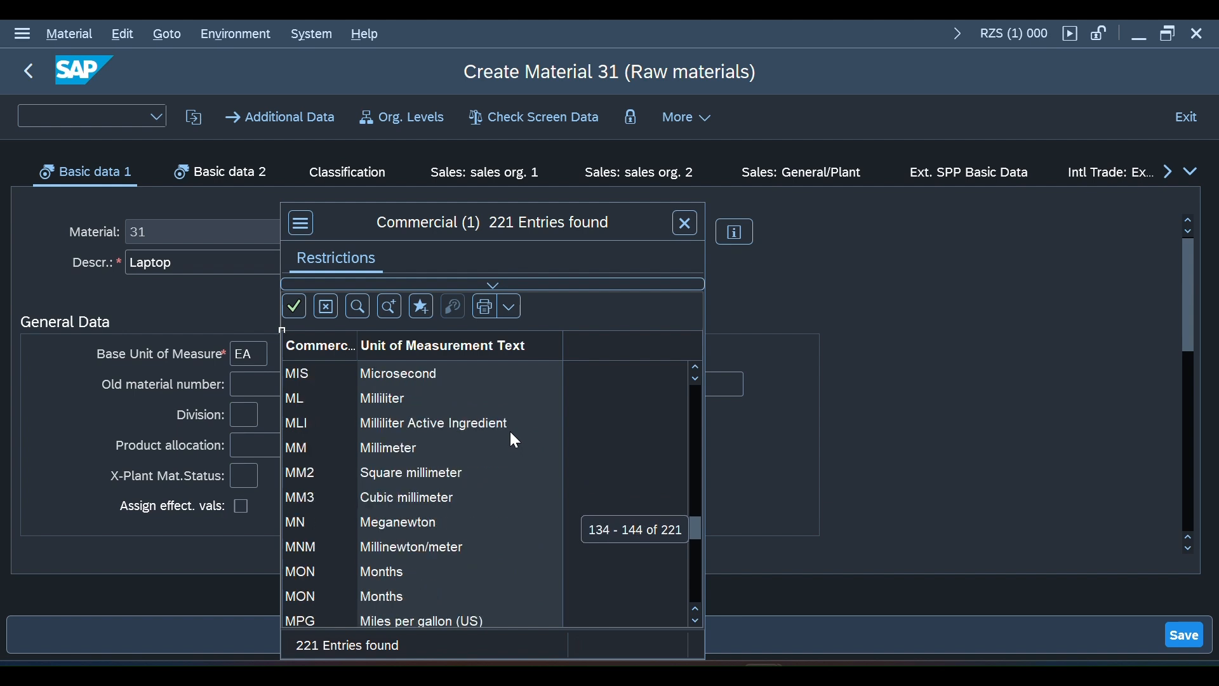
pyautogui.scroll(-12, 514, 440)
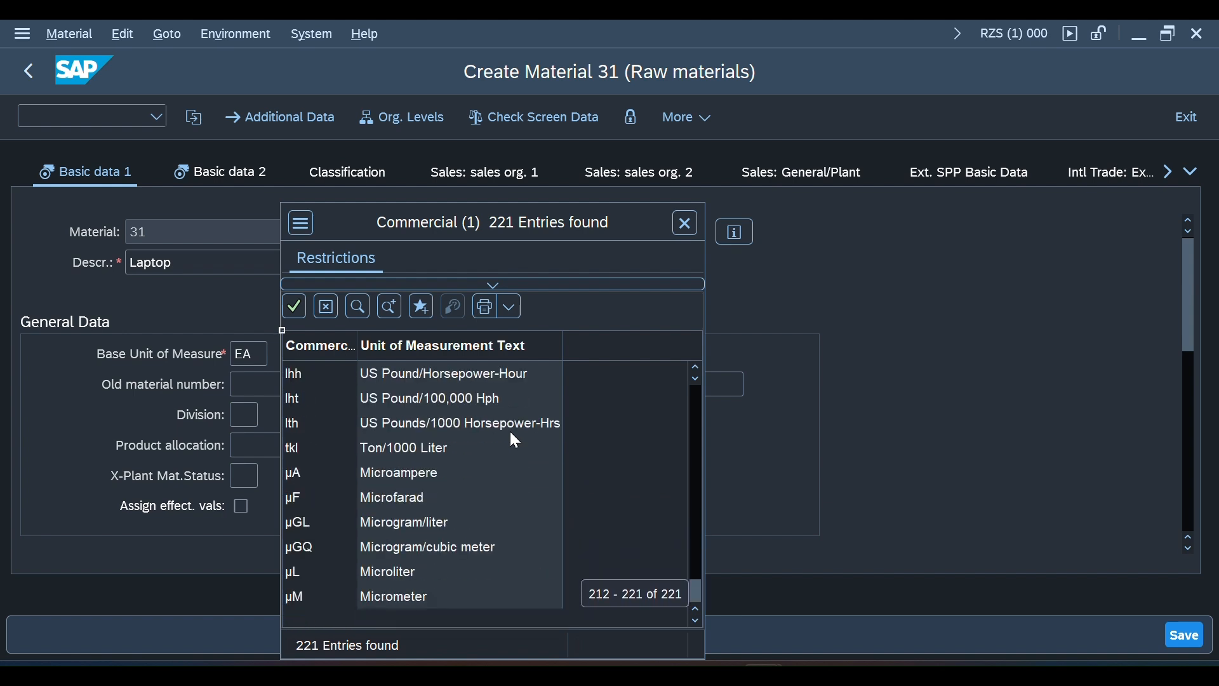
pyautogui.scroll(9, 514, 440)
pyautogui.scroll(3, 514, 439)
pyautogui.scroll(-9, 514, 440)
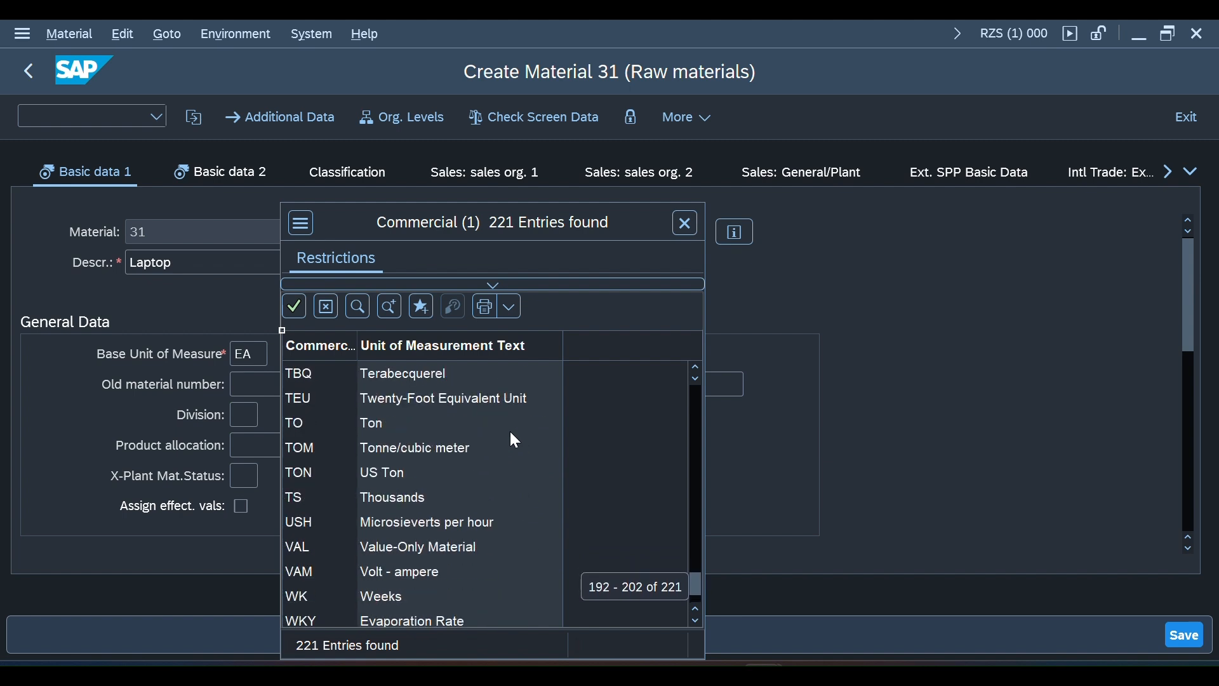
pyautogui.scroll(6, 511, 434)
pyautogui.scroll(10, 512, 433)
pyautogui.scroll(1, 514, 440)
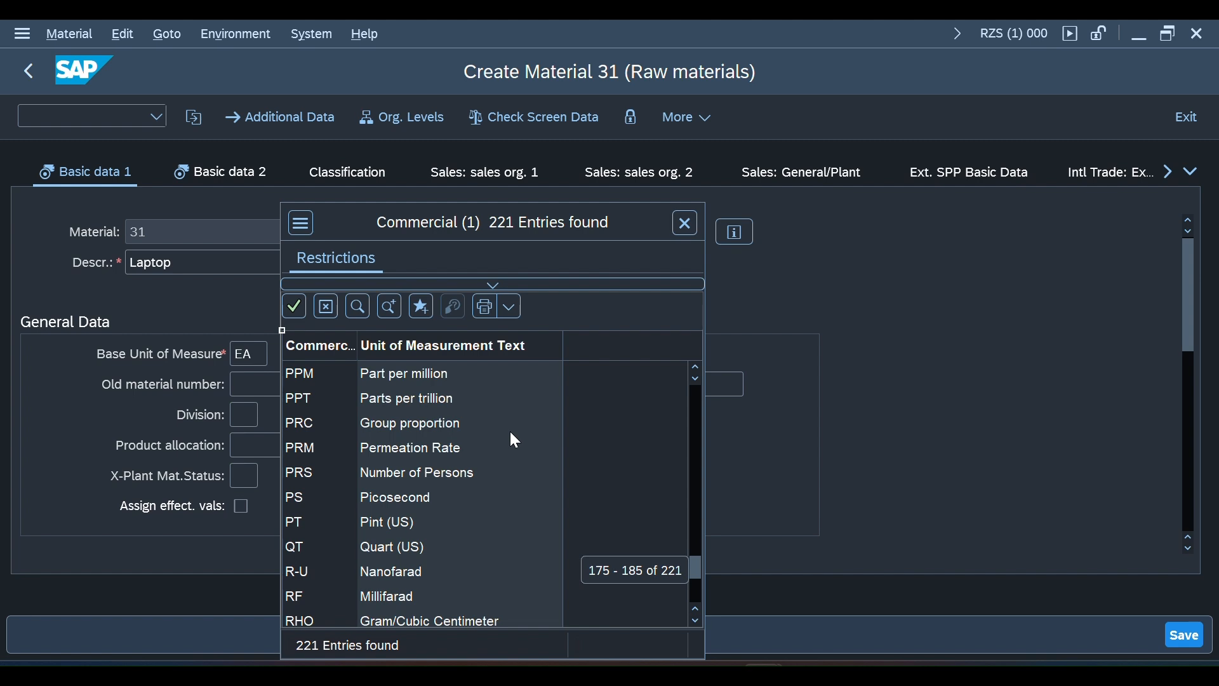
pyautogui.scroll(1, 514, 440)
pyautogui.scroll(7, 513, 439)
pyautogui.scroll(2, 513, 440)
pyautogui.scroll(13, 514, 440)
pyautogui.scroll(-8, 514, 440)
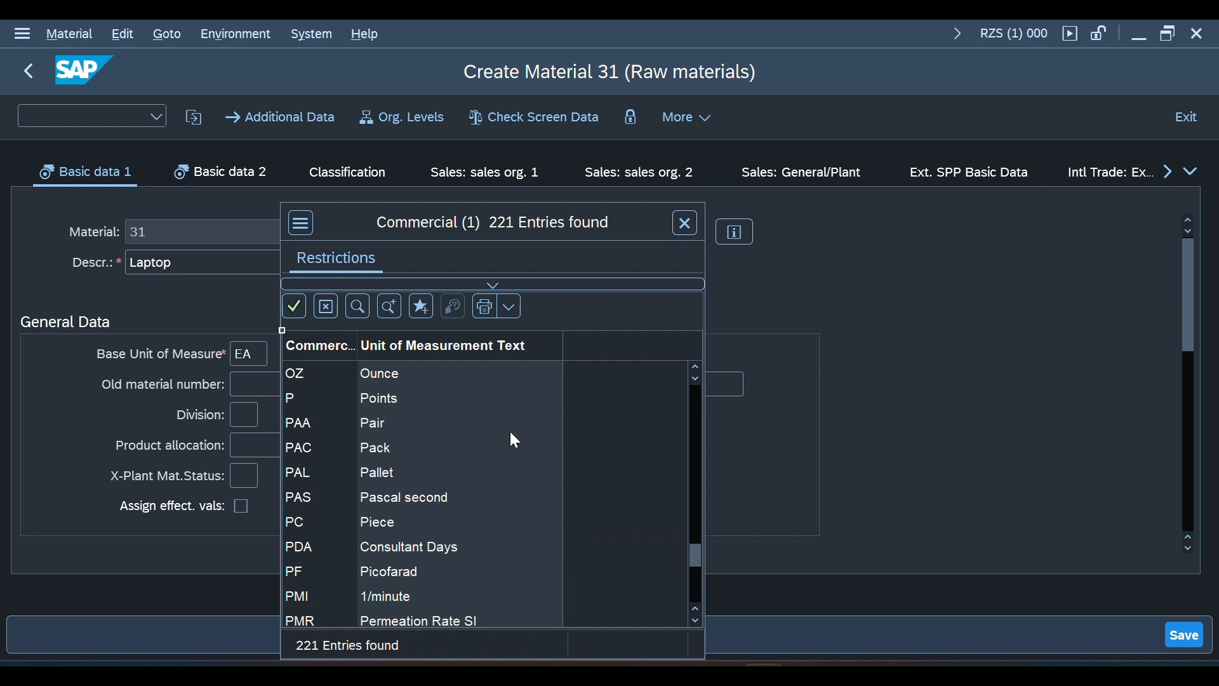
pyautogui.scroll(10, 514, 439)
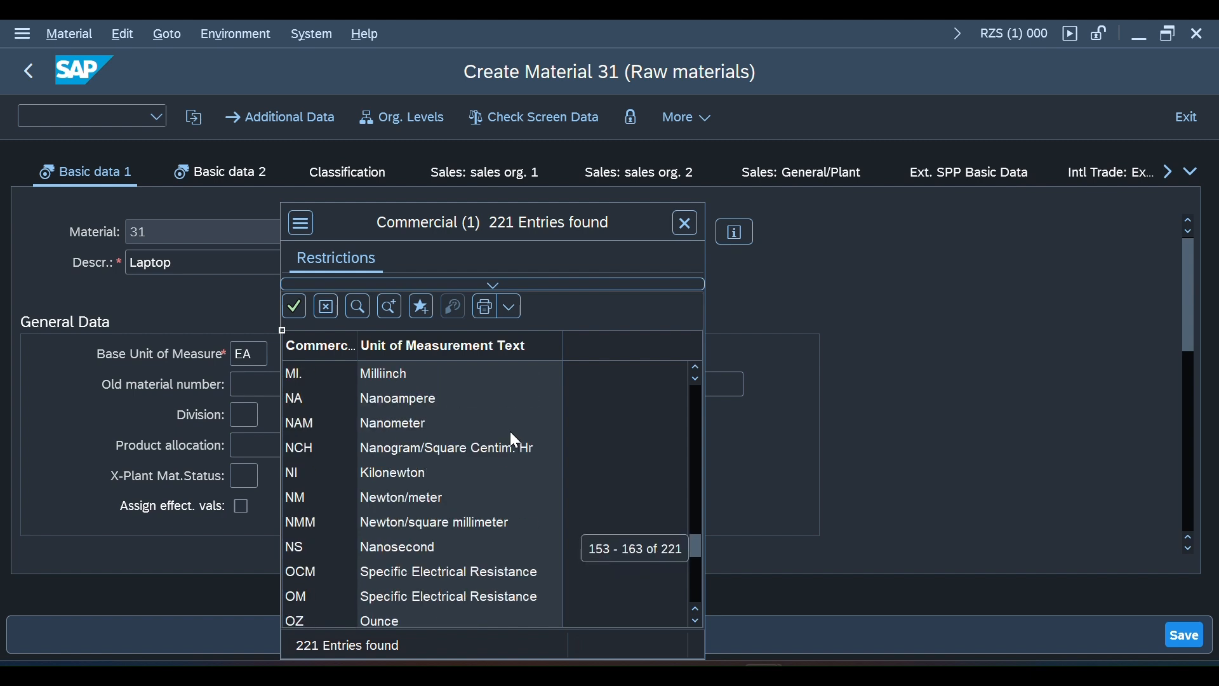
pyautogui.scroll(7, 514, 439)
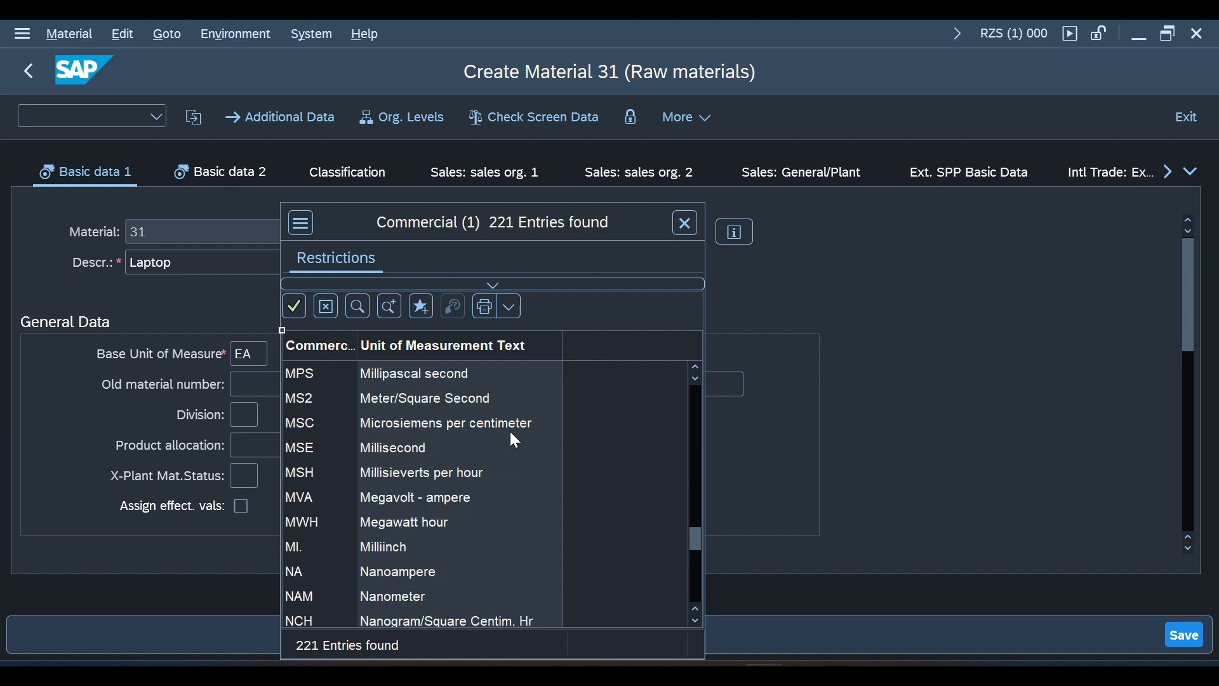
pyautogui.scroll(6, 514, 438)
pyautogui.scroll(5, 515, 439)
pyautogui.scroll(6, 514, 439)
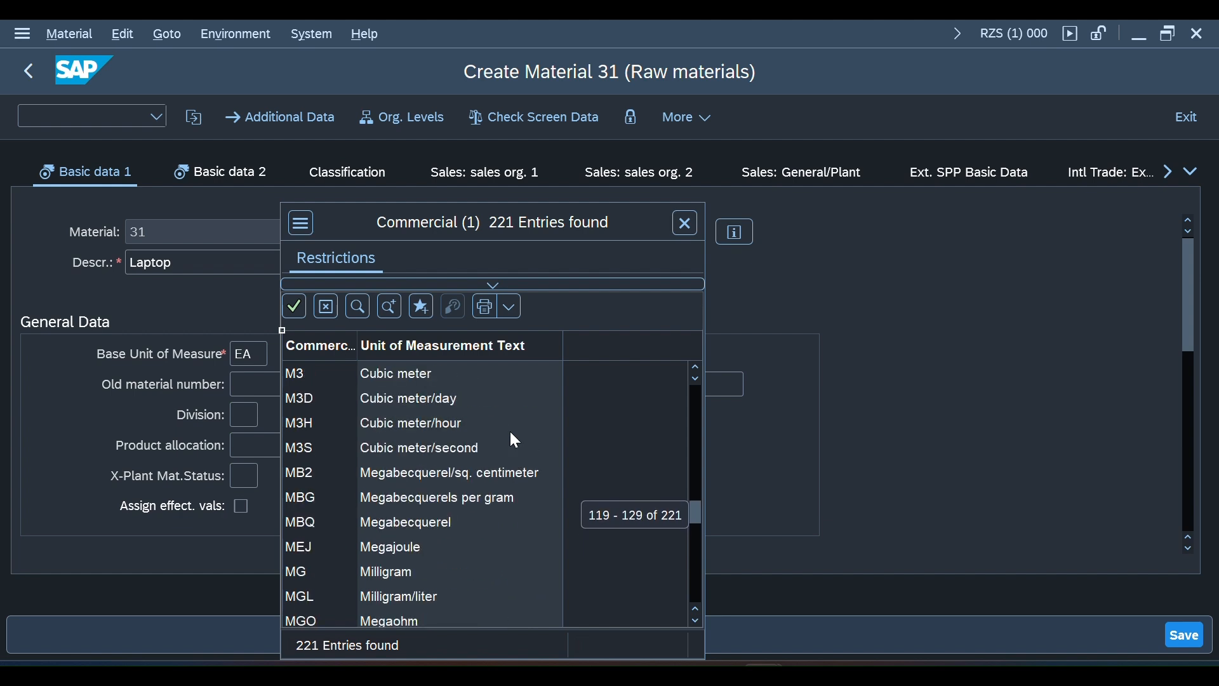
pyautogui.scroll(7, 514, 439)
pyautogui.scroll(7, 514, 439)
pyautogui.scroll(5, 514, 439)
pyautogui.scroll(7, 515, 439)
pyautogui.scroll(8, 515, 439)
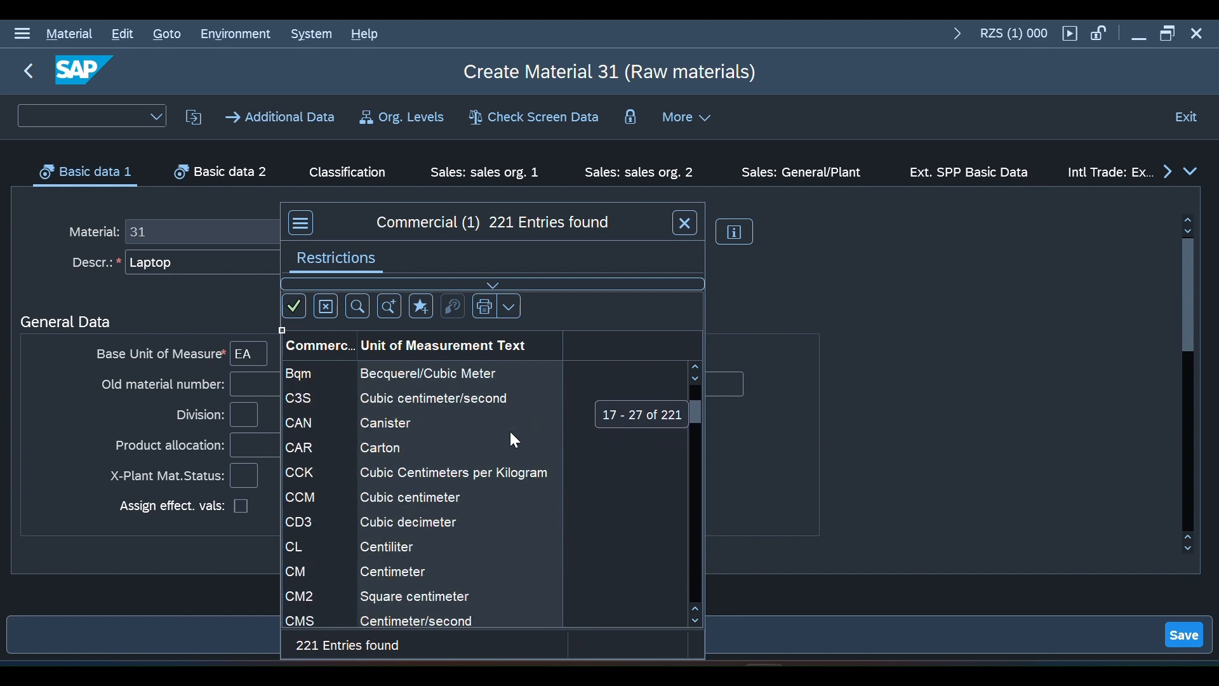
# Find EA (Each) in the unit list and choose it as the base unit of measure
pyautogui.scroll(5, 514, 440)
pyautogui.scroll(-3, 514, 439)
pyautogui.scroll(-8, 514, 439)
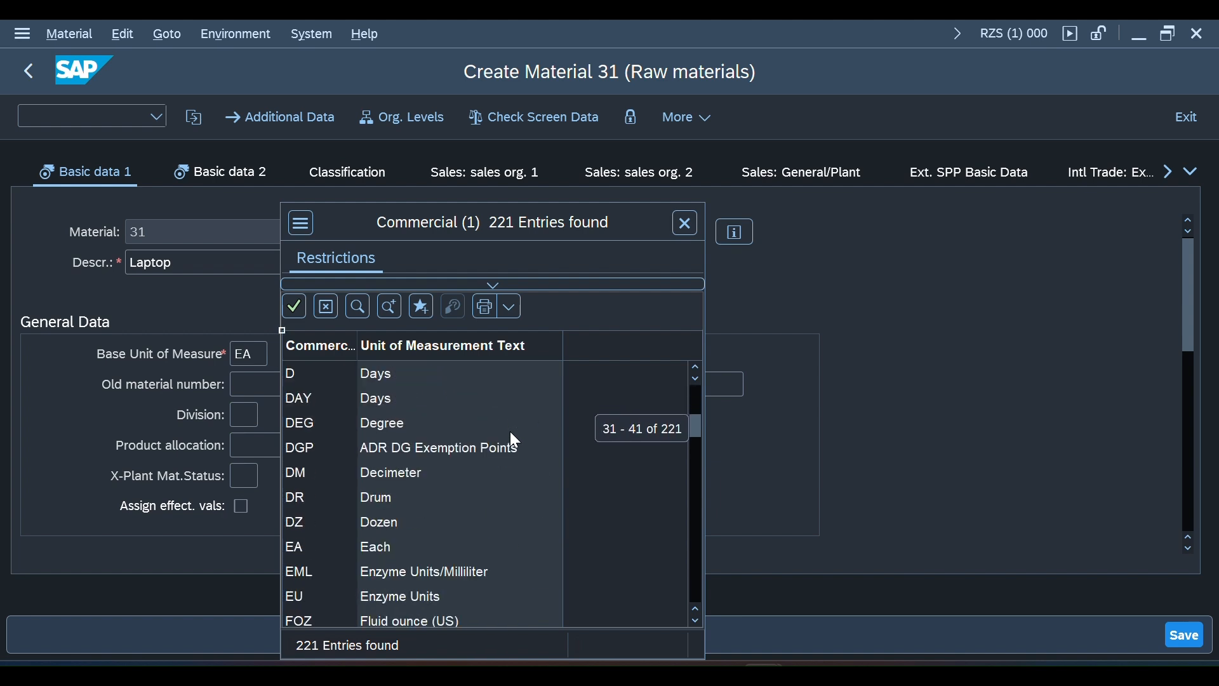
pyautogui.click(379, 550)
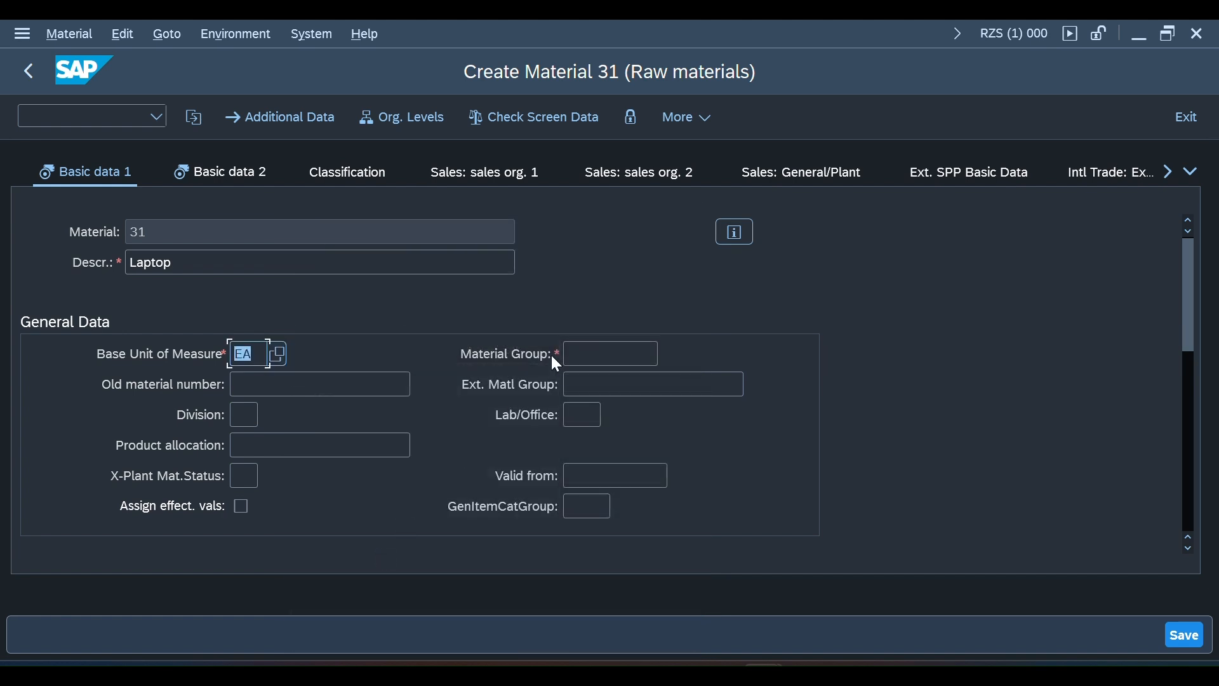
# Set the material group to 01 (Material group 1) and proceed to the Basic data 2 view
pyautogui.click(590, 353)
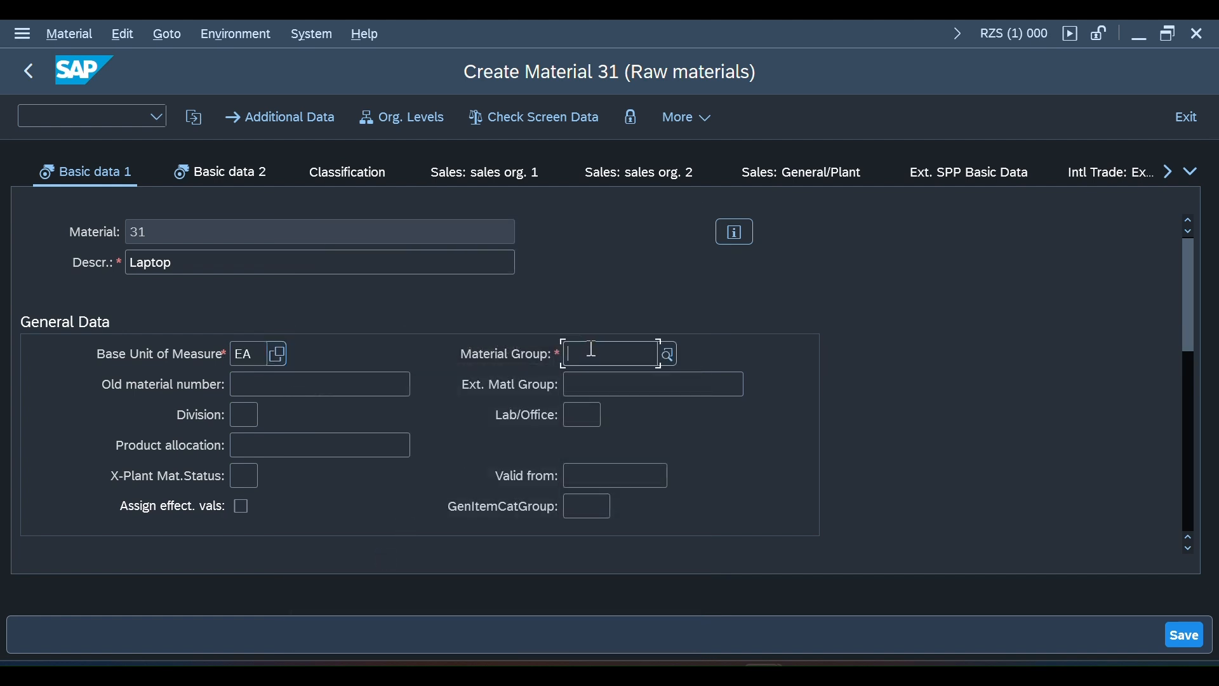
pyautogui.click(673, 359)
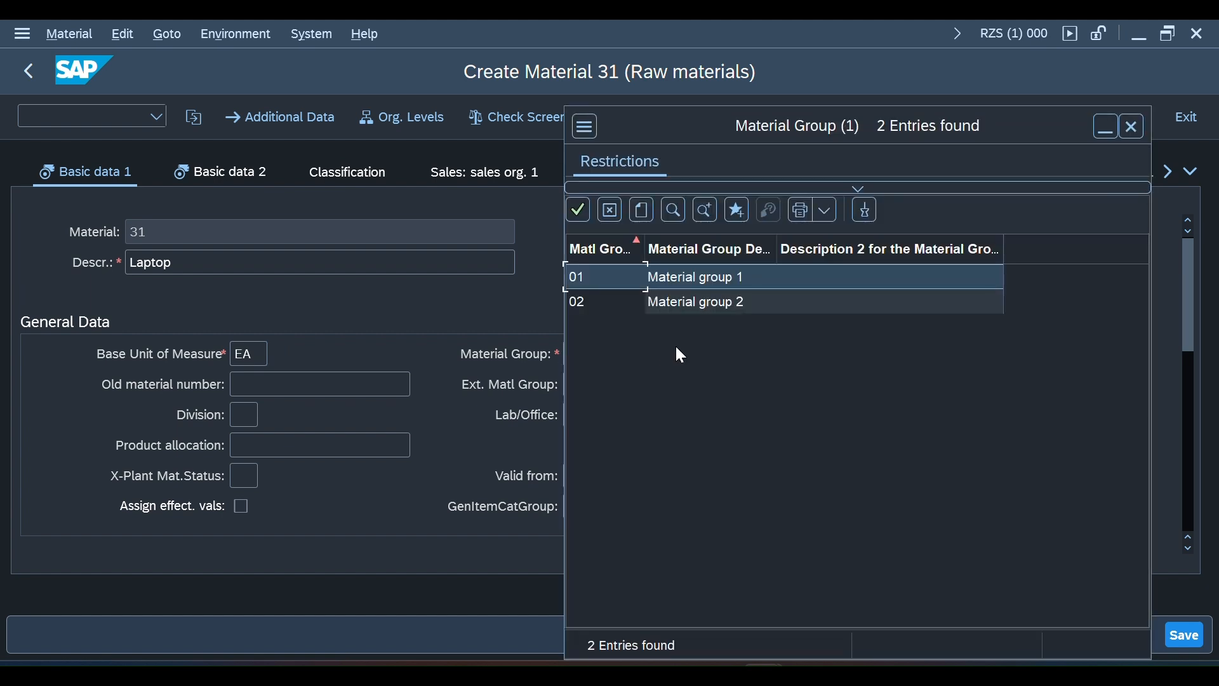
pyautogui.doubleClick(704, 278)
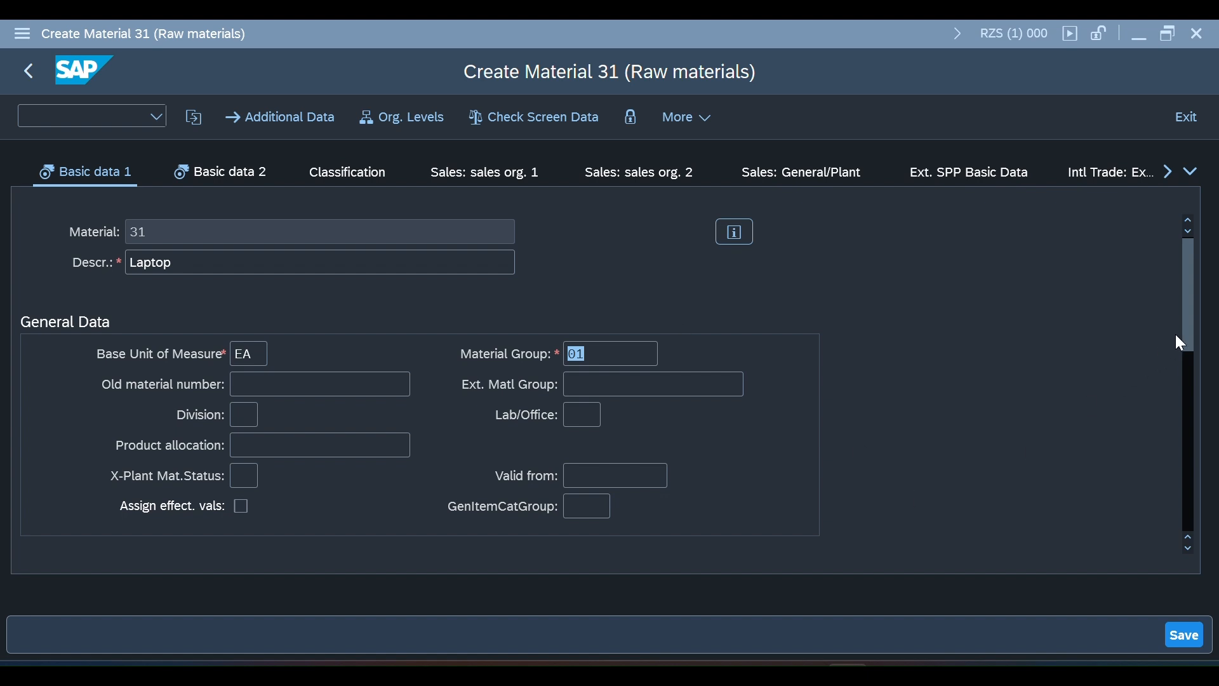
pyautogui.click(1197, 322)
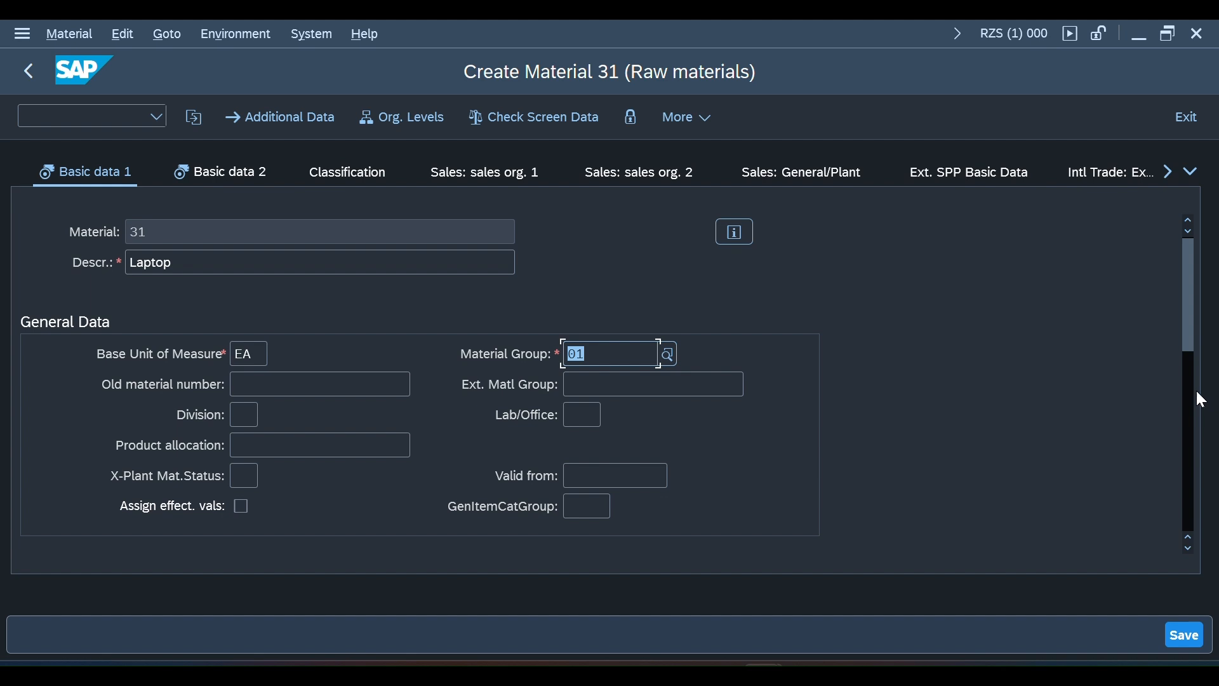
pyautogui.moveTo(1187, 322); pyautogui.dragTo(1188, 286)
pyautogui.press('Return')
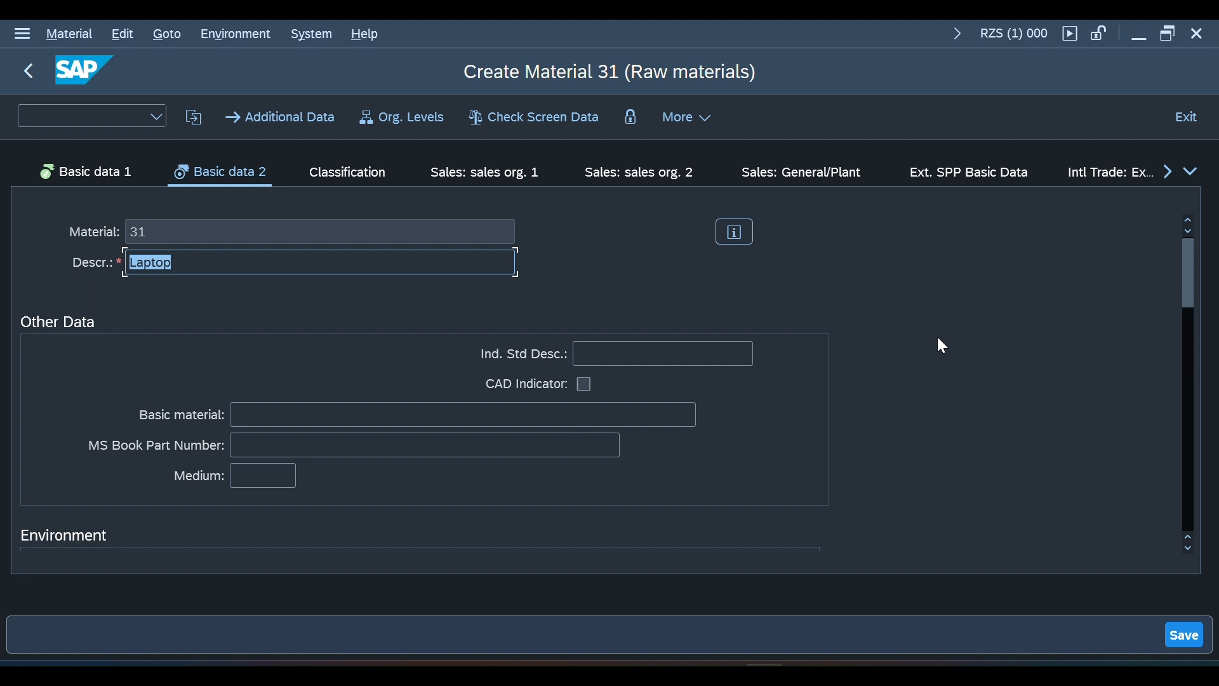
# Advance from Basic data 2 through the Purchasing view, checking its fields, to the Plant data / stor. 1 view
pyautogui.press('Return')
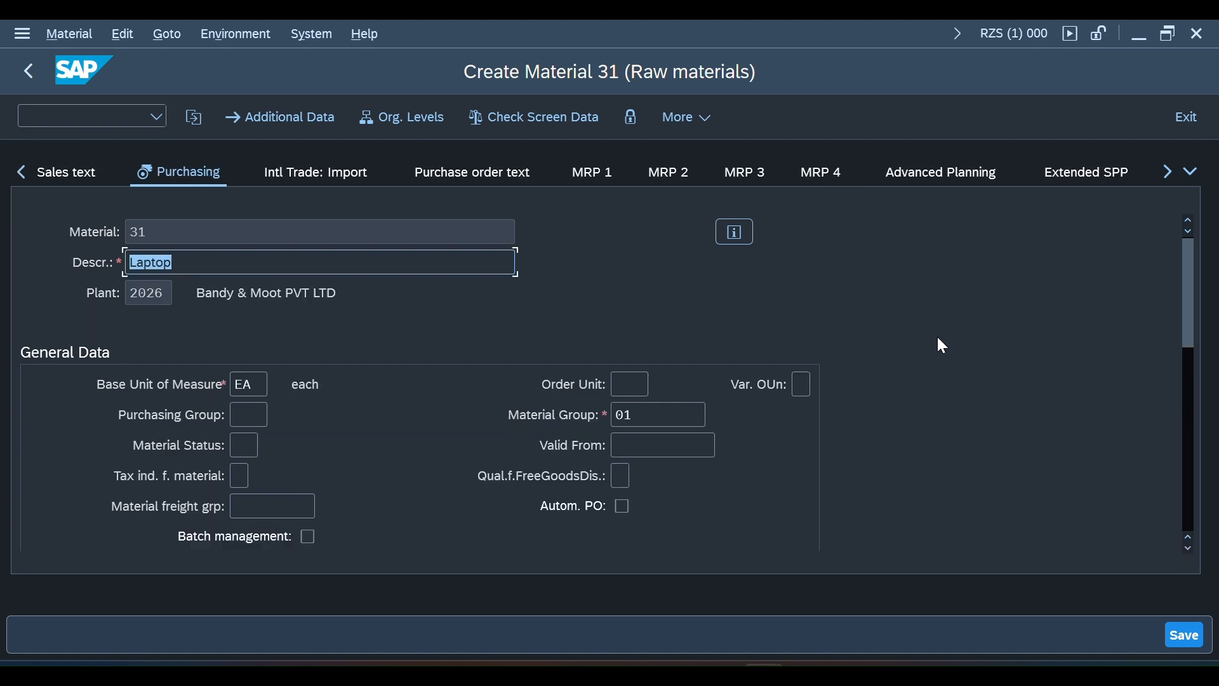
pyautogui.scroll(-8, 664, 494)
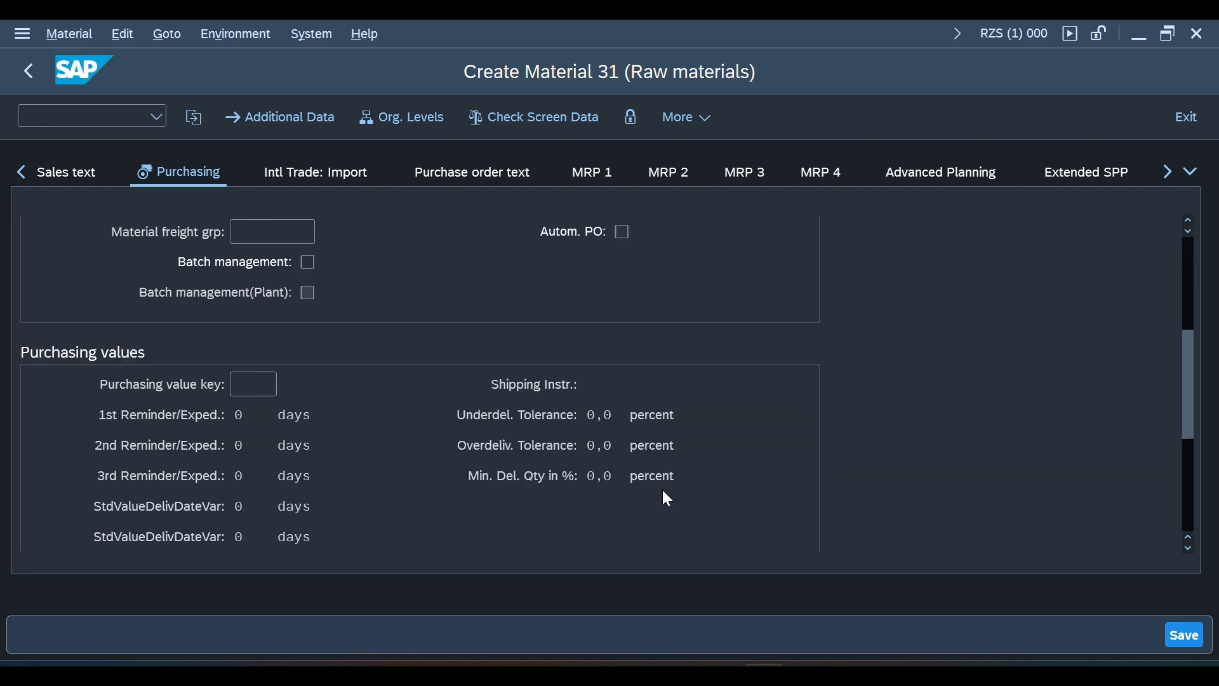
pyautogui.scroll(8, 662, 491)
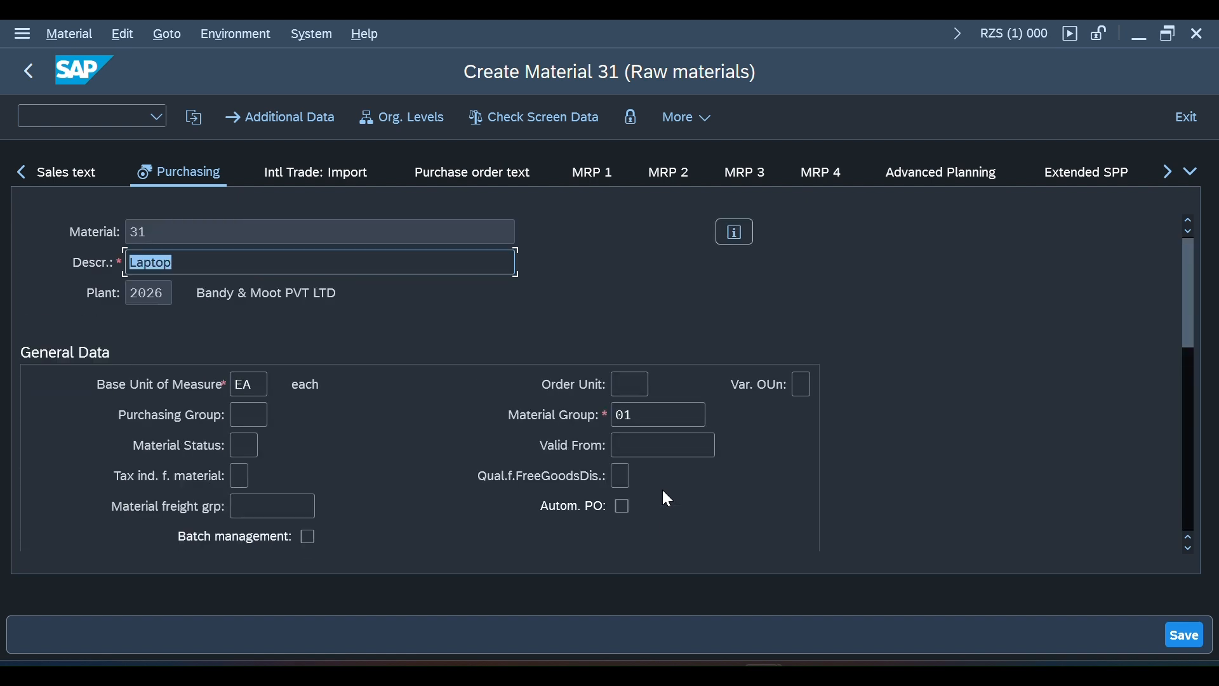
pyautogui.press('Return')
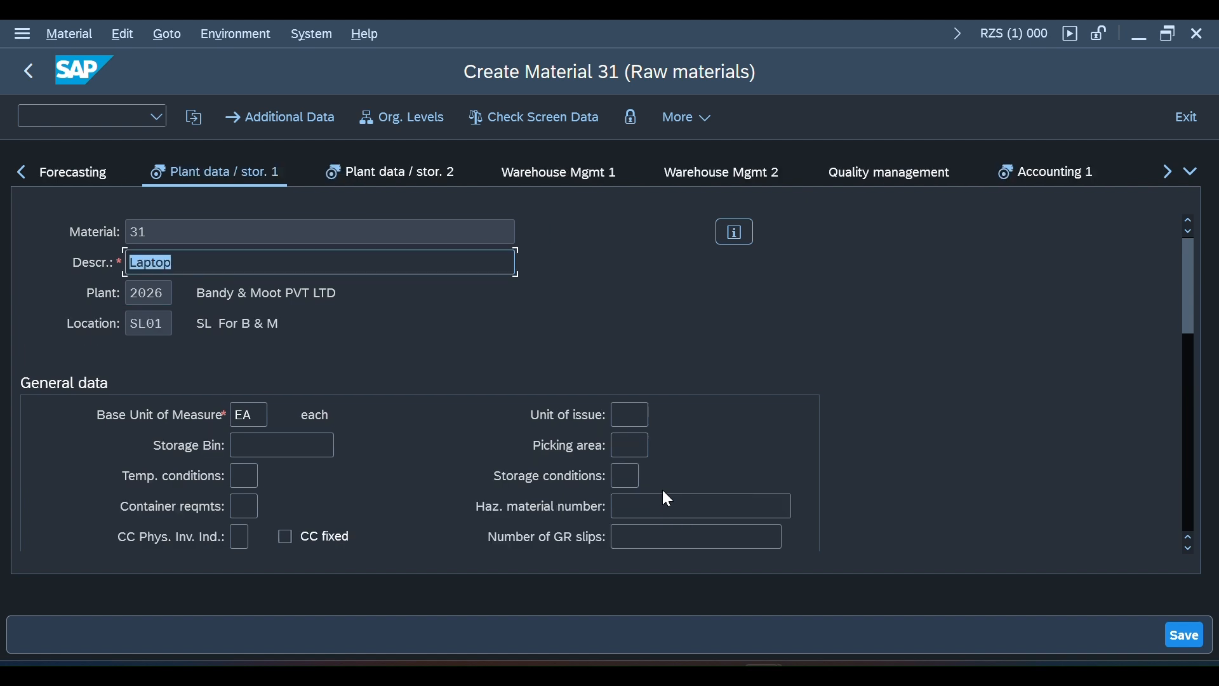
# Check the Plant data / stor. 1 fields and advance through Plant data / stor. 2 to the Accounting 1 view
pyautogui.scroll(-10, 663, 492)
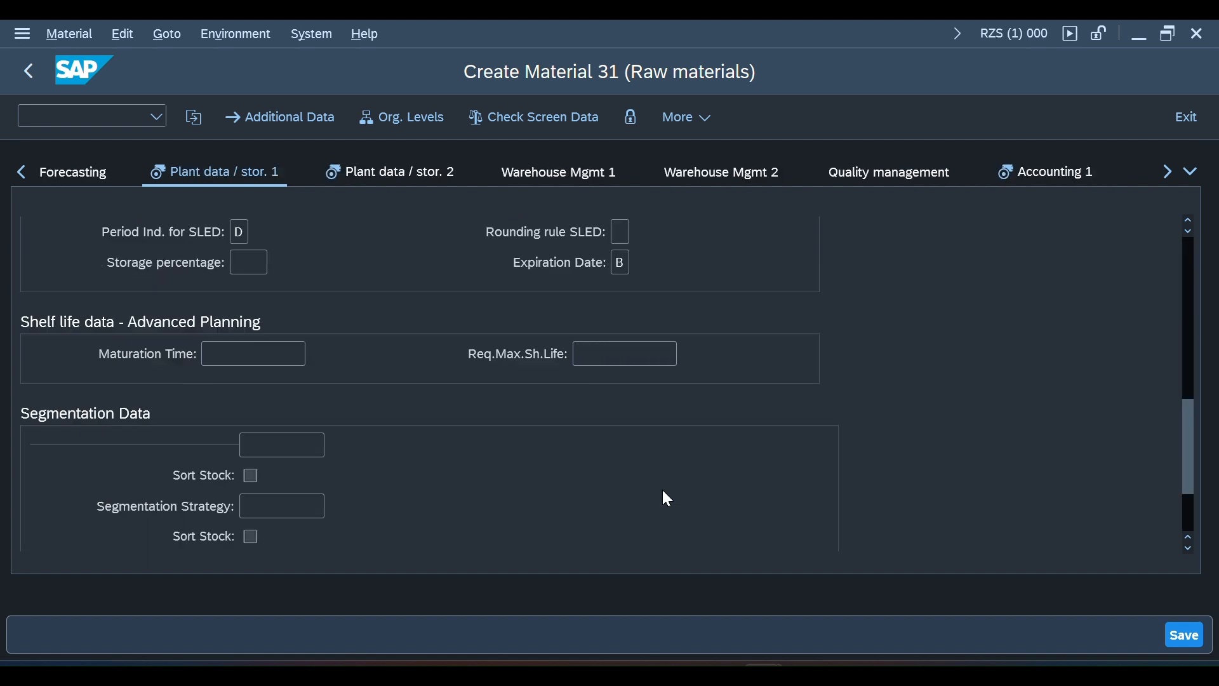
pyautogui.scroll(5, 665, 495)
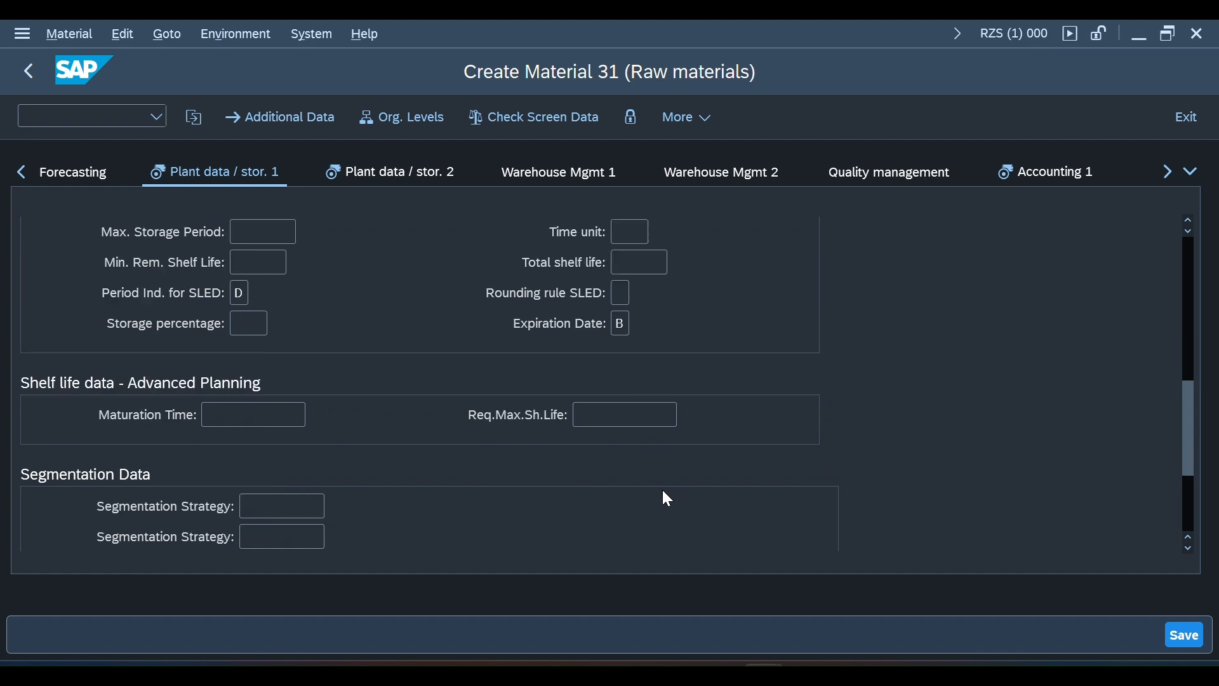
pyautogui.scroll(-3, 664, 493)
pyautogui.scroll(5, 664, 494)
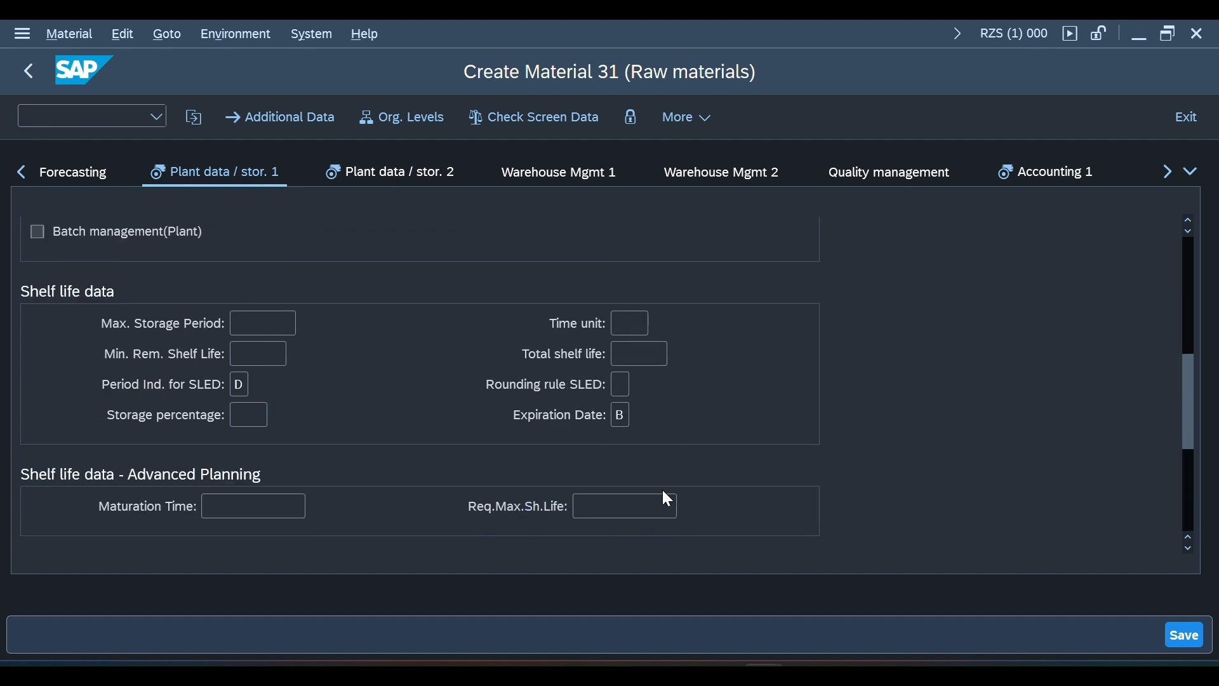
pyautogui.scroll(1, 664, 493)
pyautogui.scroll(2, 664, 492)
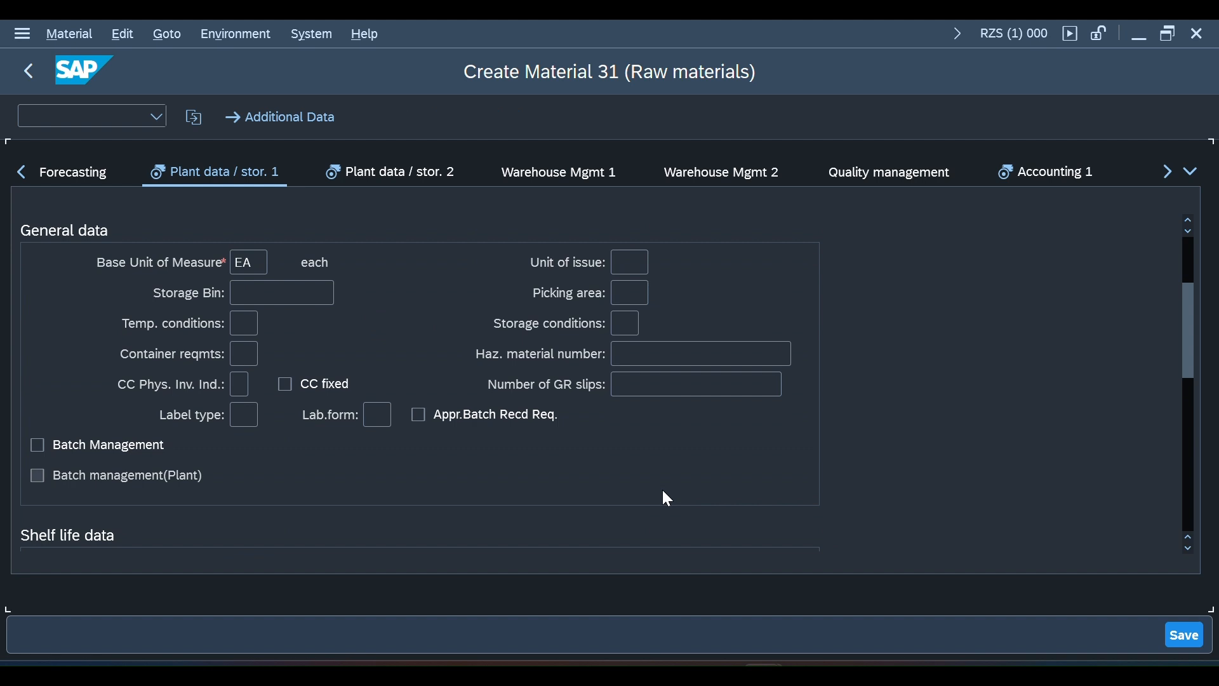
pyautogui.press('Return')
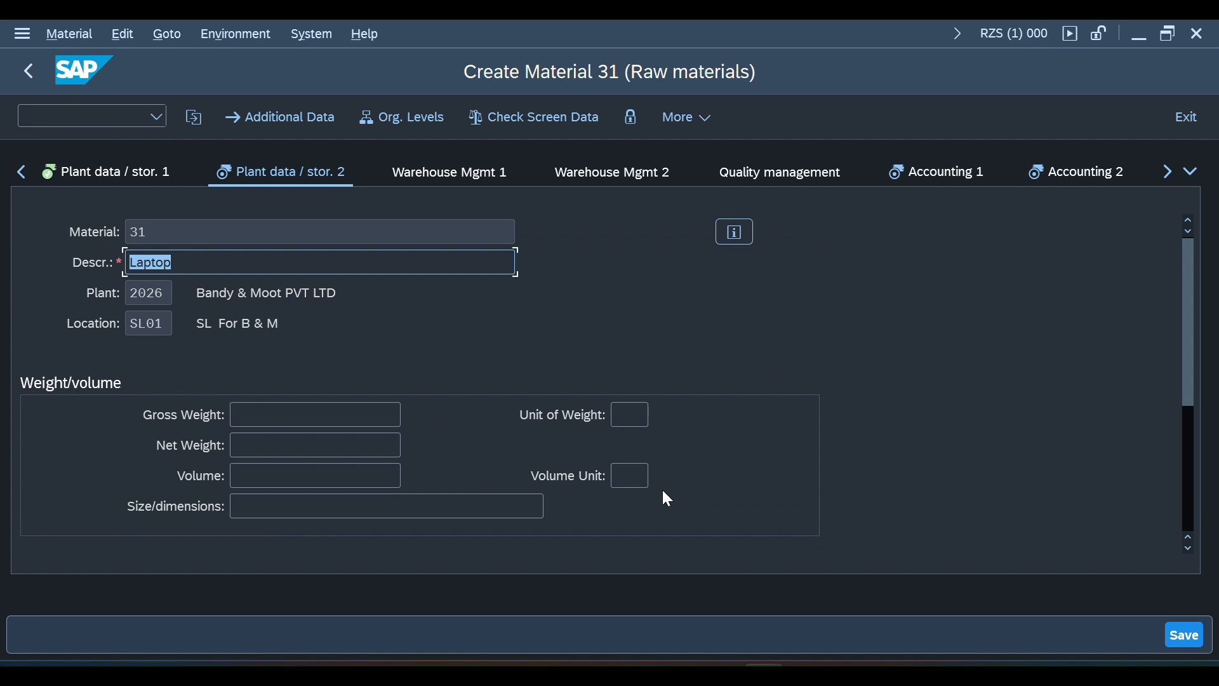
pyautogui.press('Return')
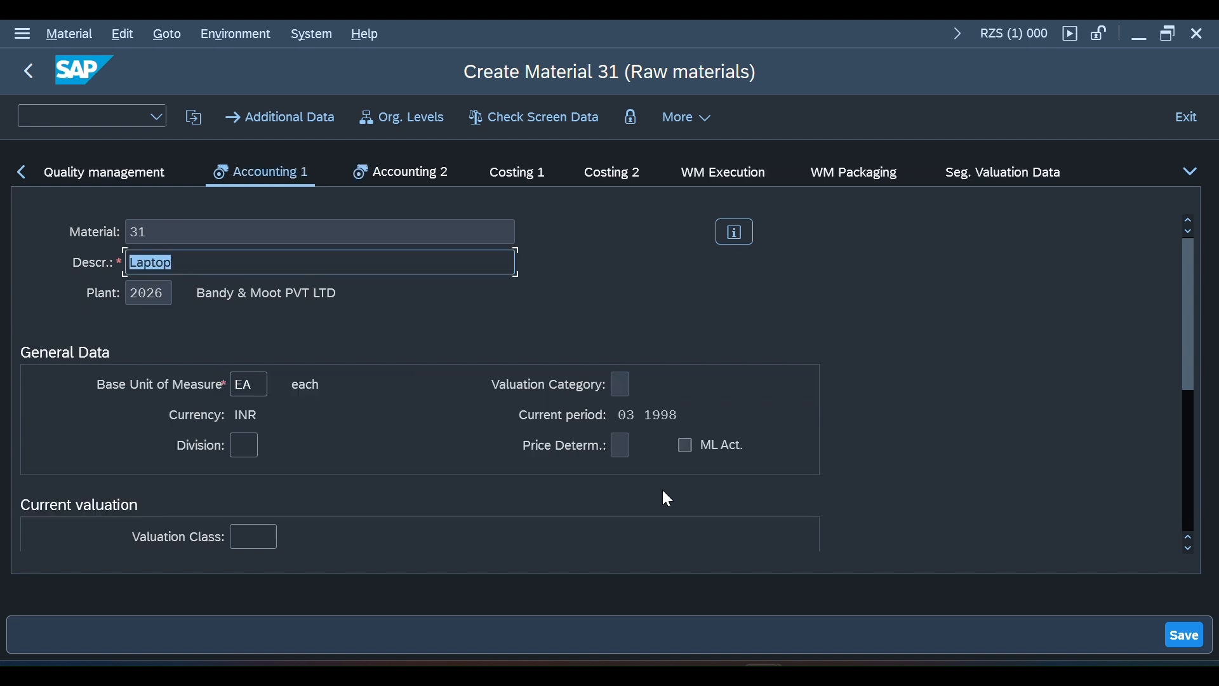
# Look over the general data and current valuation fields in the Accounting 1 view
pyautogui.scroll(-3, 663, 492)
pyautogui.scroll(3, 661, 488)
pyautogui.scroll(-4, 662, 489)
pyautogui.scroll(1, 662, 489)
pyautogui.scroll(2, 663, 492)
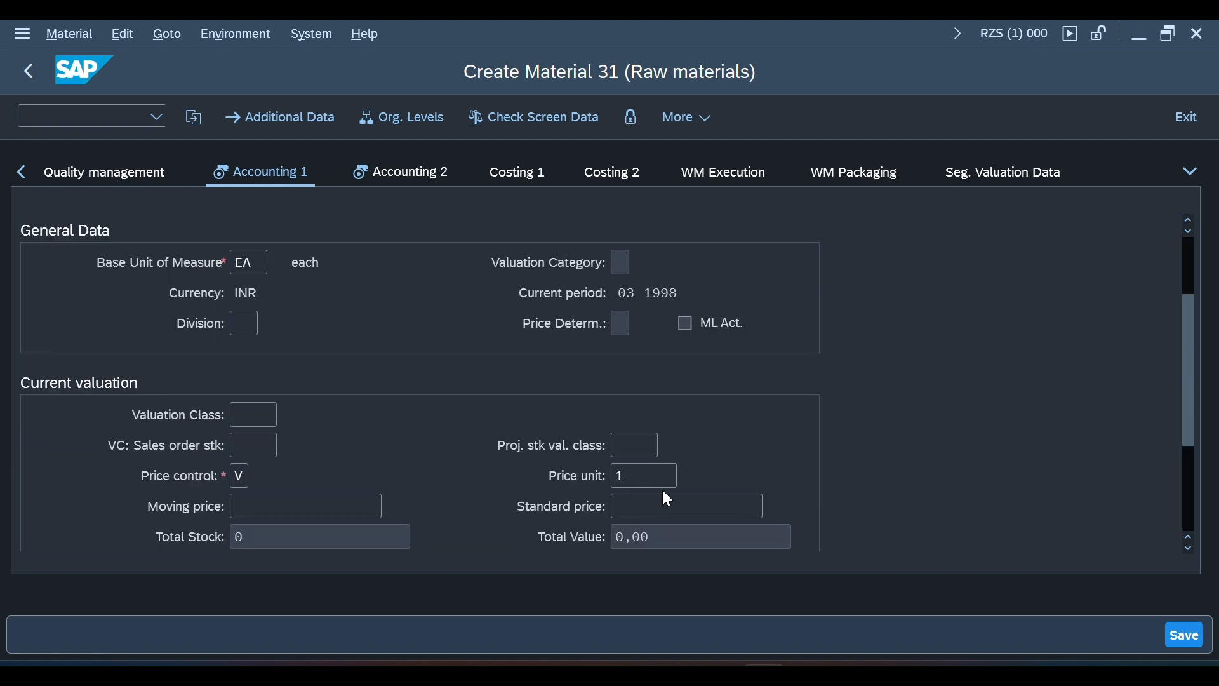
pyautogui.scroll(-3, 663, 492)
pyautogui.scroll(2, 663, 491)
pyautogui.scroll(3, 665, 494)
pyautogui.scroll(-4, 665, 494)
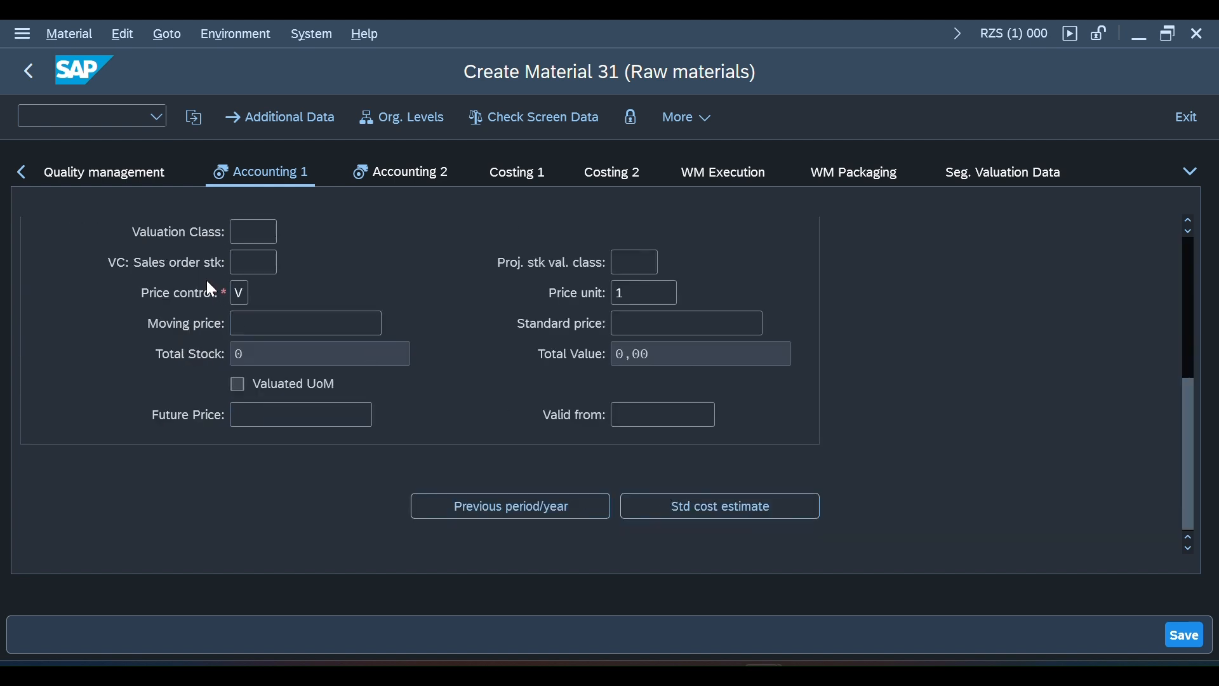
# View the possible price control indicators for the material and close the list
pyautogui.click(242, 289)
pyautogui.click(259, 293)
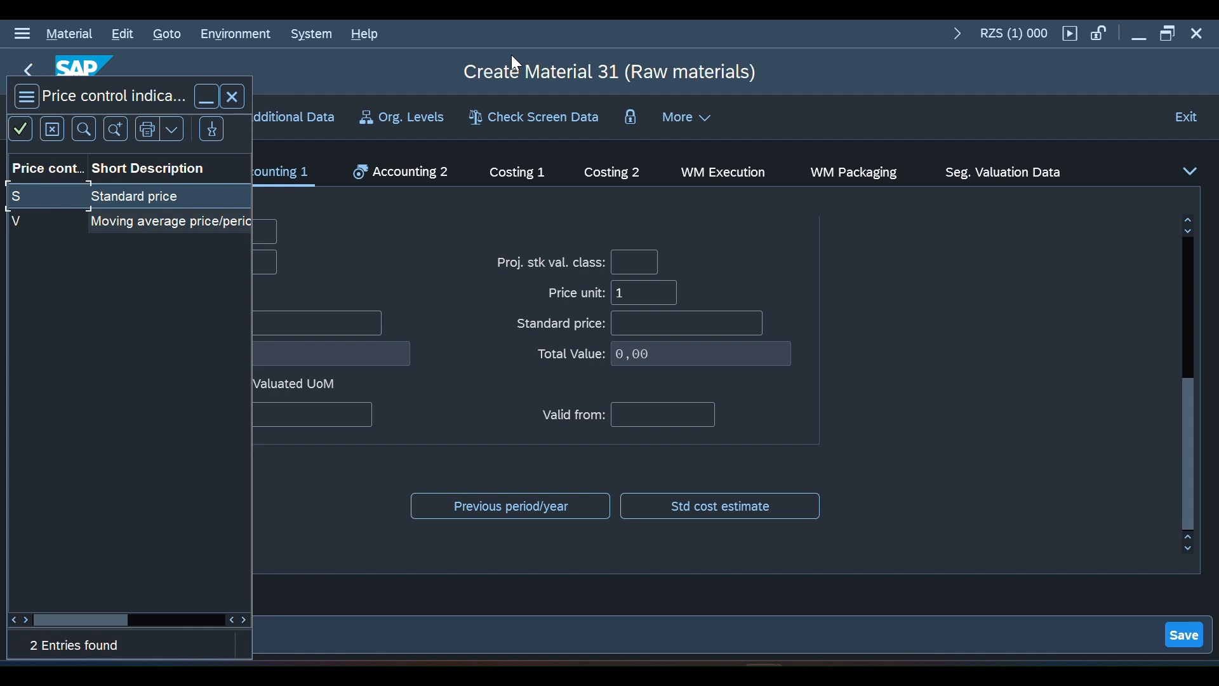
pyautogui.hotkey('alt', 'Tab')
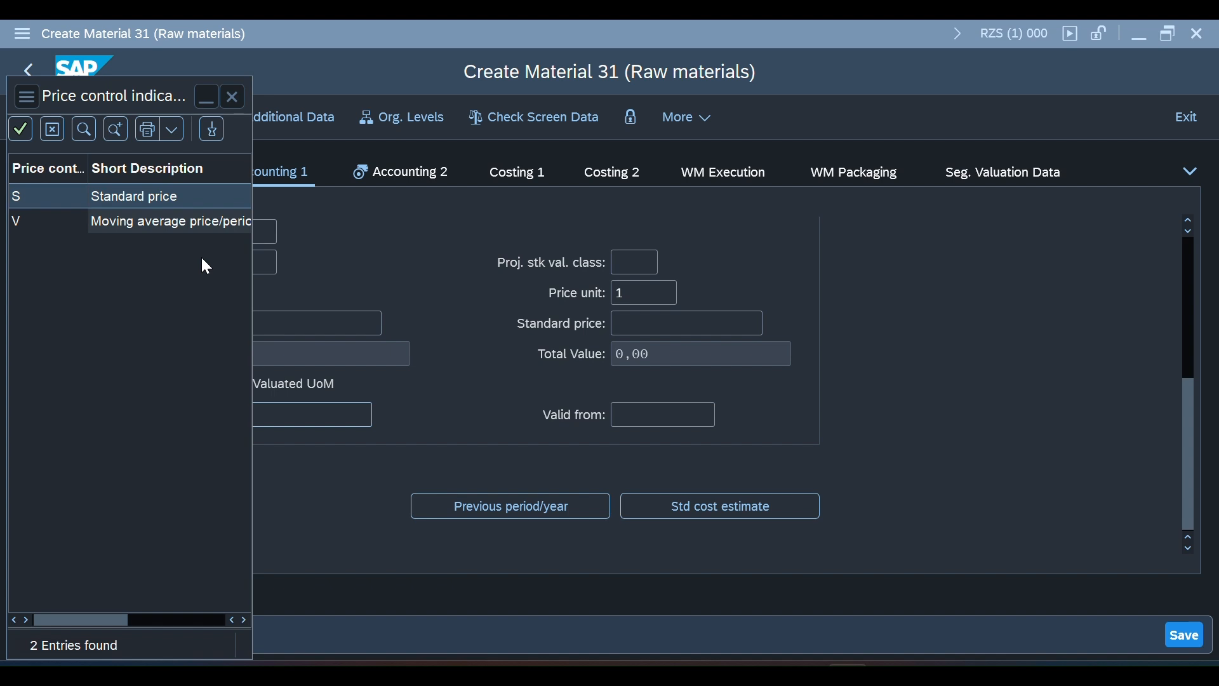
pyautogui.click(239, 99)
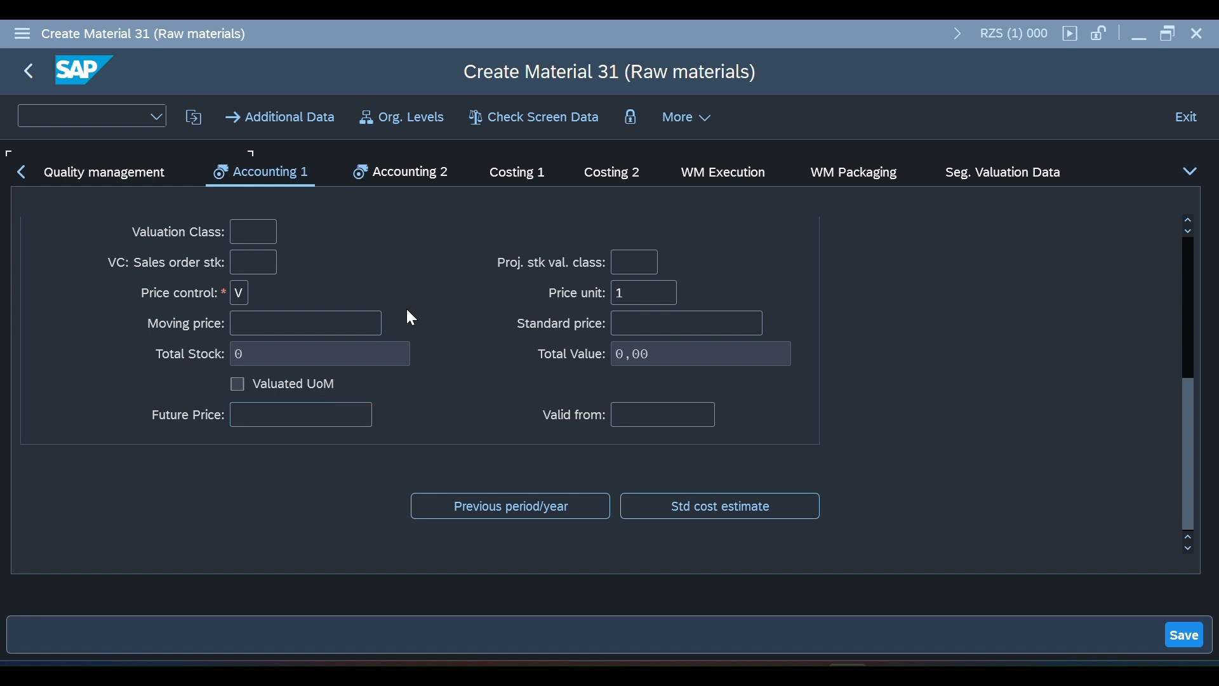
# Set the valuation class to 3000, check it against the list of valuation classes, and confirm the Accounting 1 entries
pyautogui.press('Return')
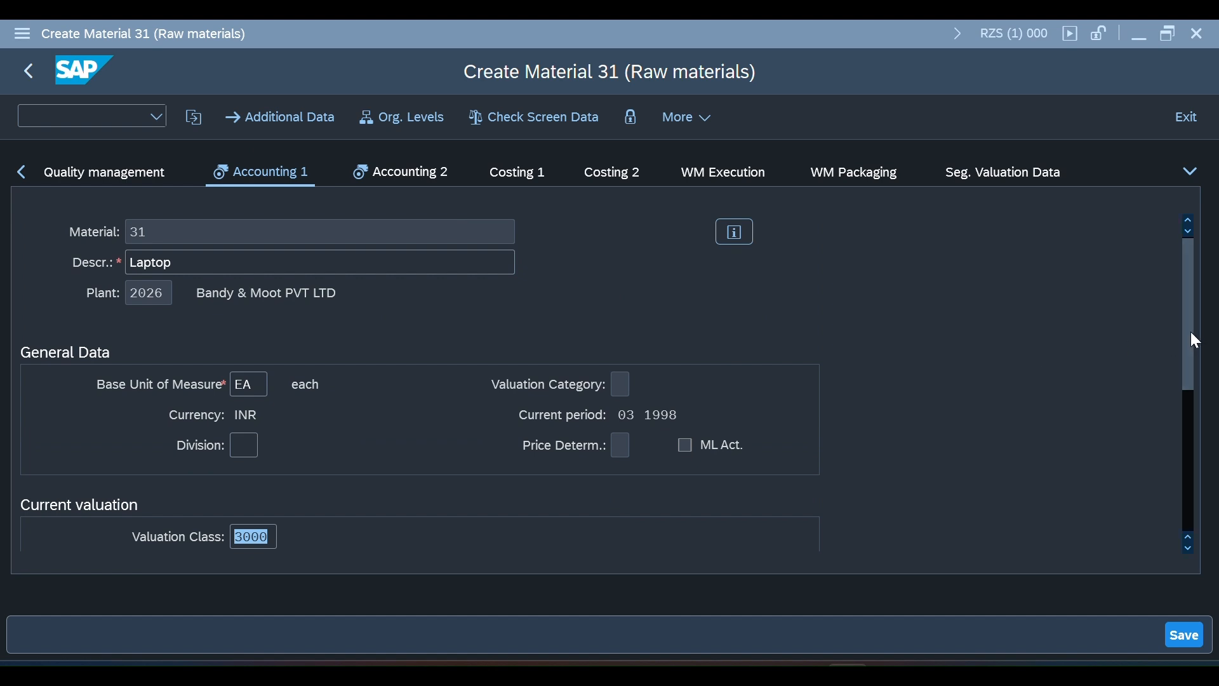
pyautogui.moveTo(1189, 331); pyautogui.dragTo(1190, 435)
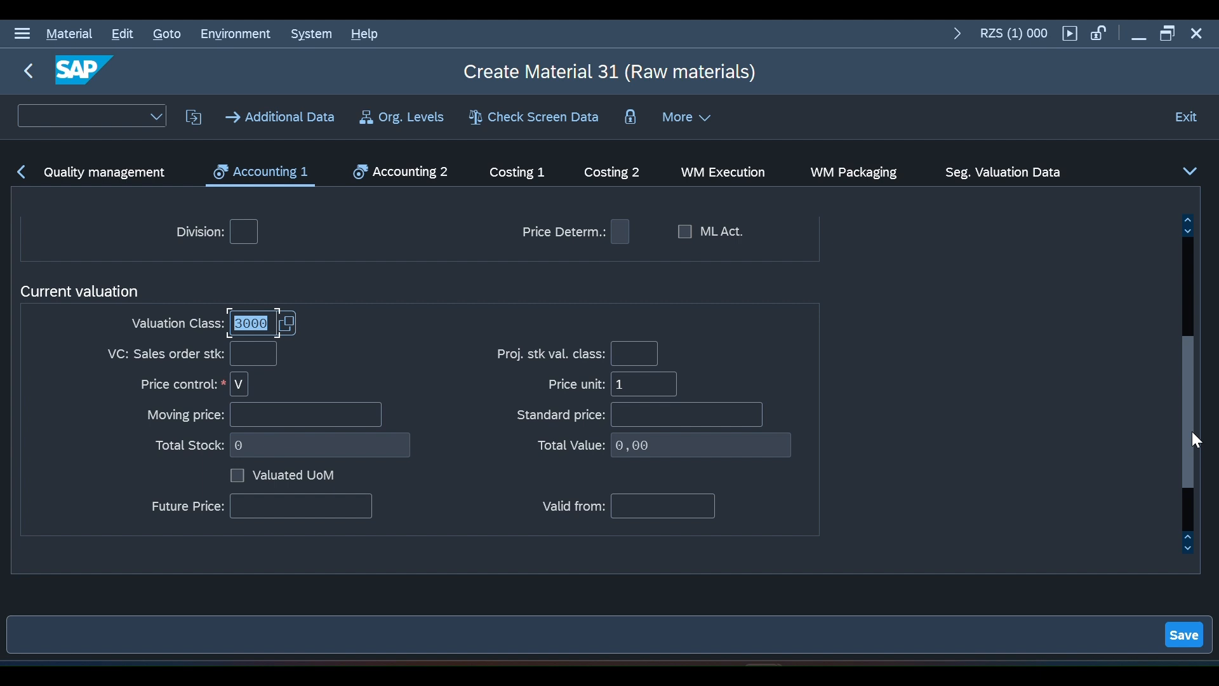
pyautogui.moveTo(1192, 432); pyautogui.dragTo(1183, 383)
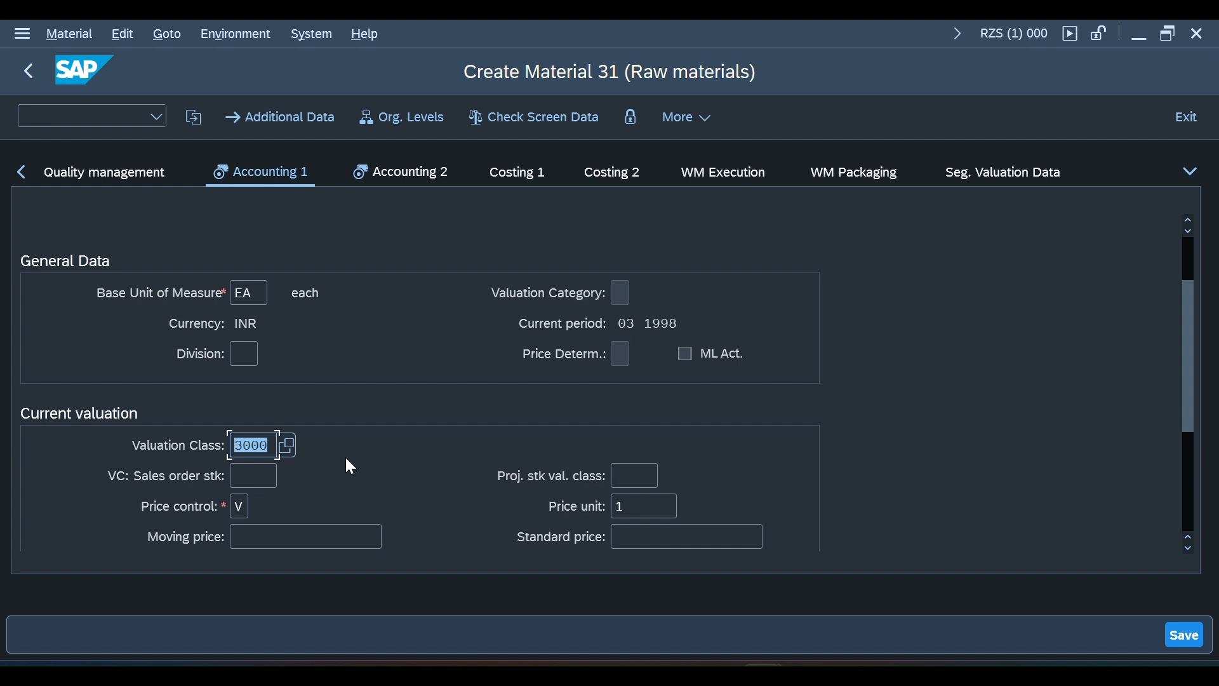
pyautogui.click(287, 447)
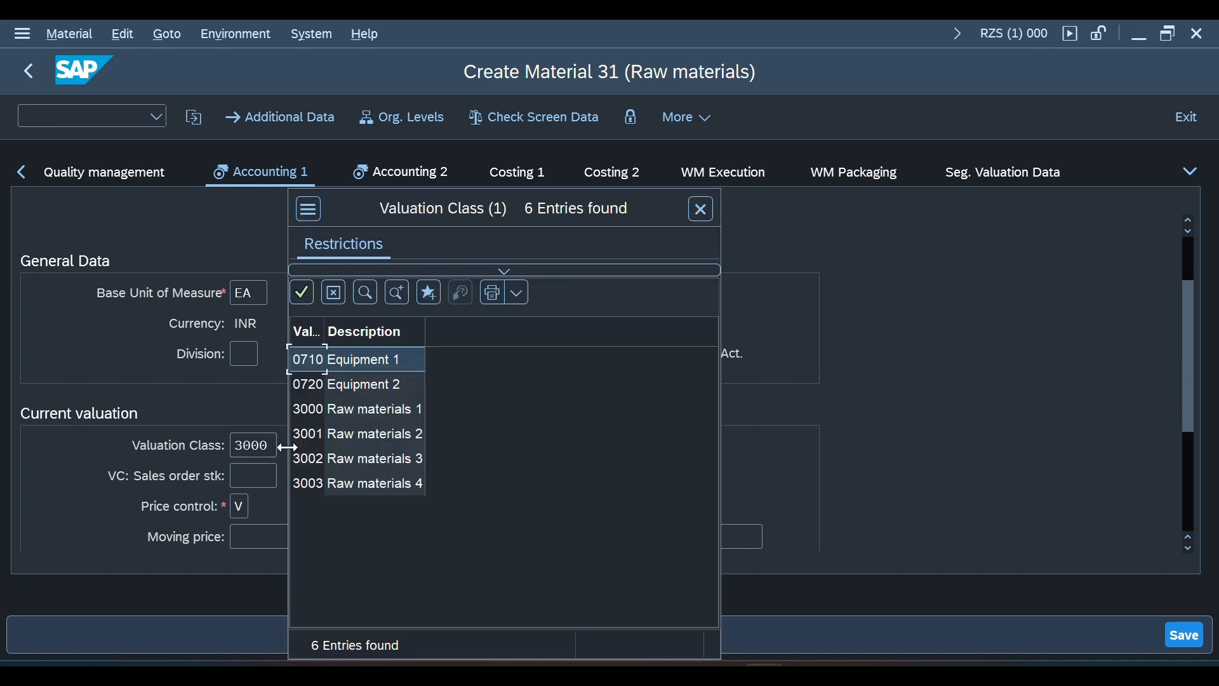
pyautogui.click(360, 410)
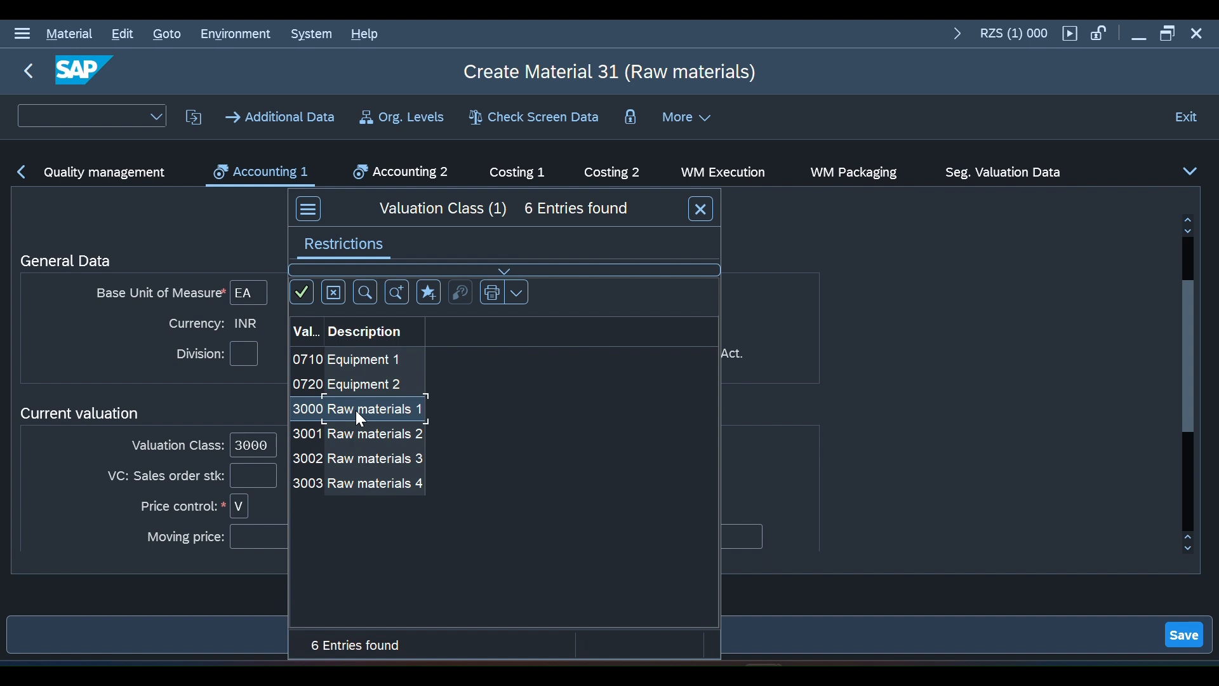
pyautogui.click(700, 209)
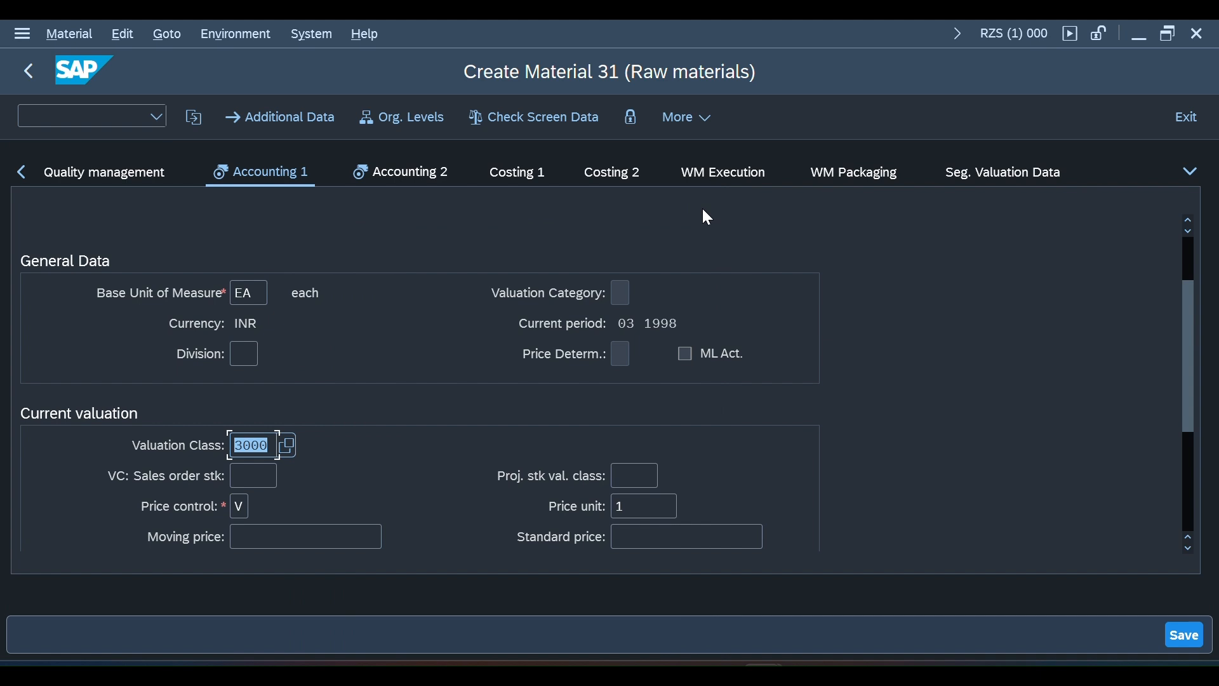
pyautogui.press('Return')
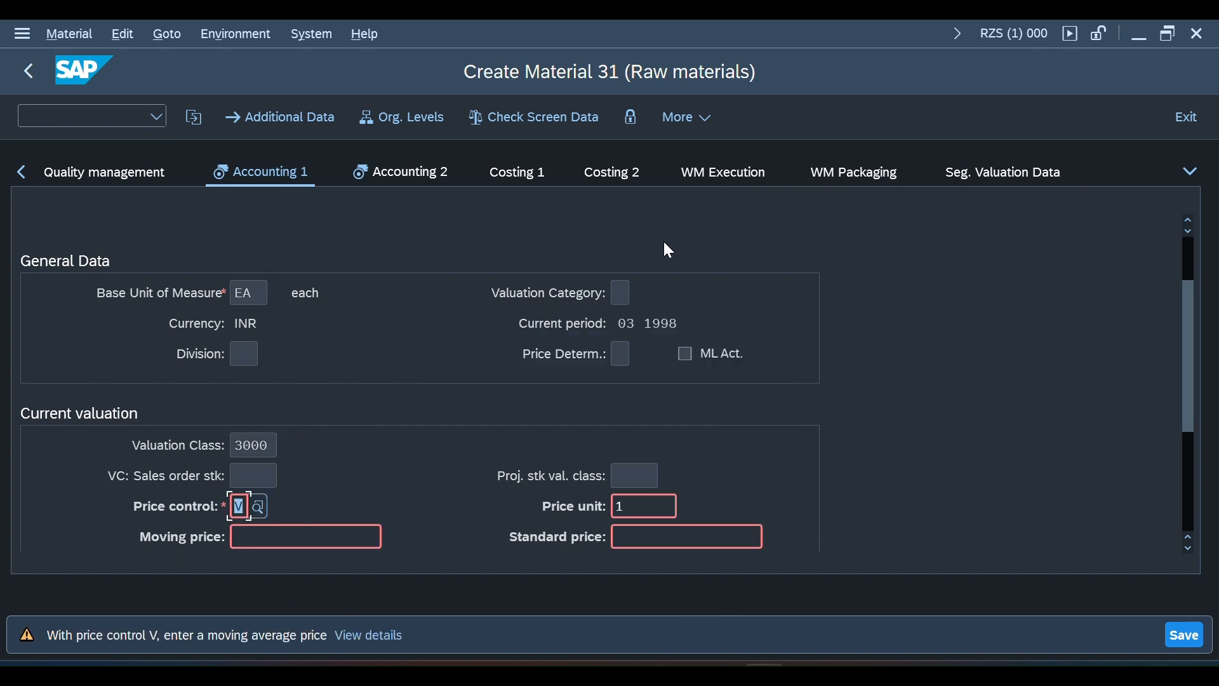
# Enter a moving price of 100 and a standard price of 10000, and proceed to the Accounting 2 view
pyautogui.click(289, 541)
pyautogui.write('100')
pyautogui.write('1')
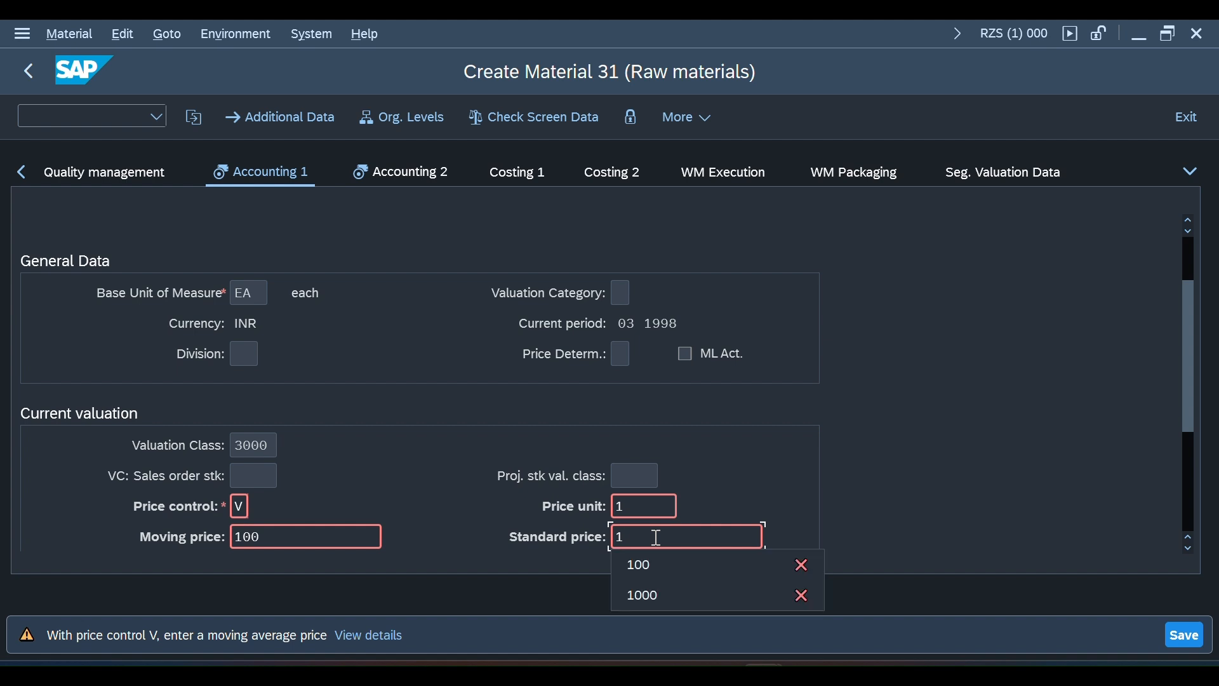
pyautogui.write('0000')
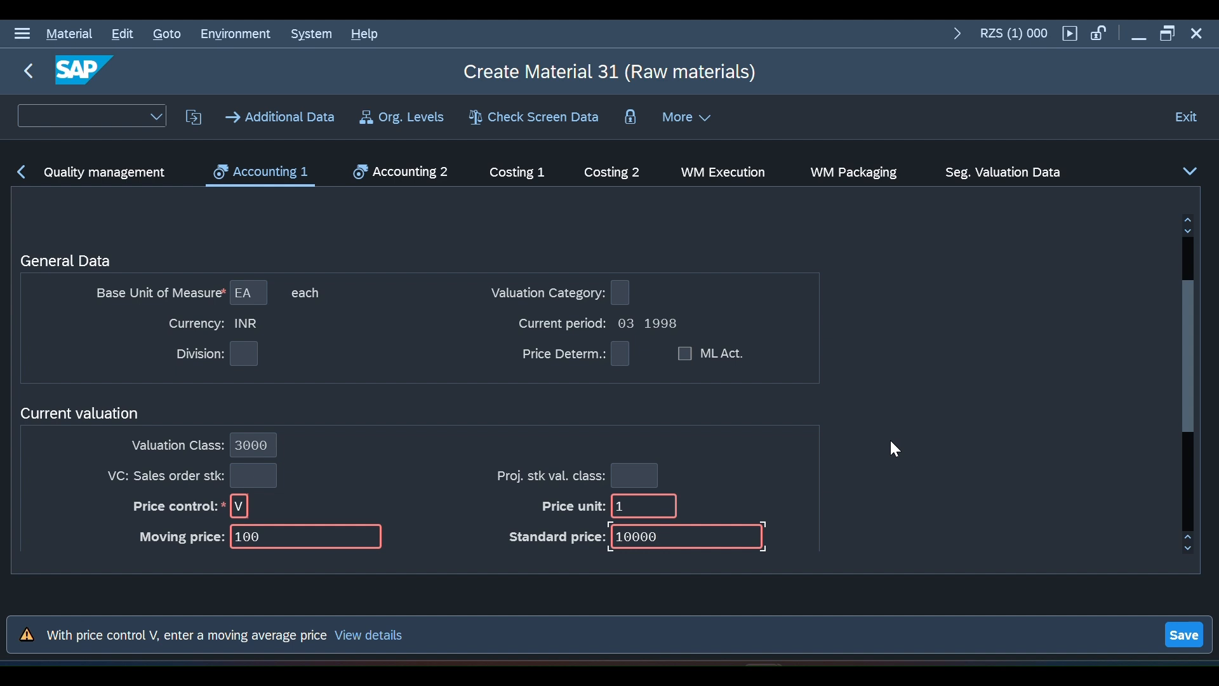
pyautogui.press('Return')
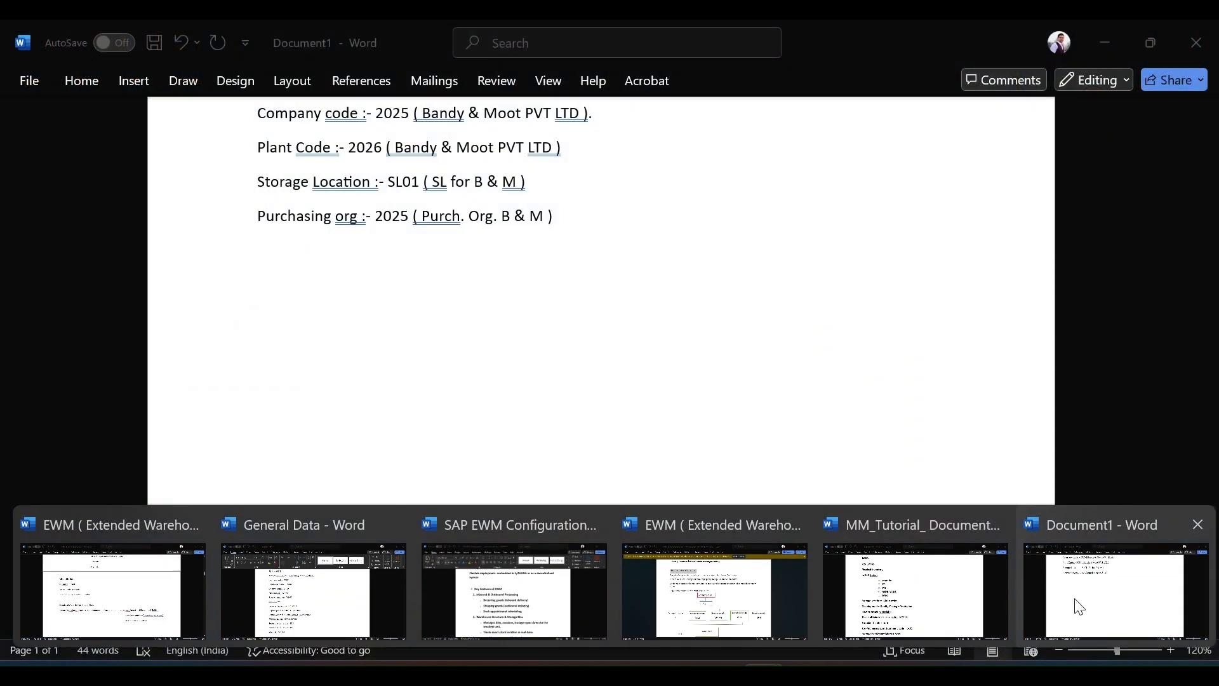
# Switch to the Document1 notes in Word and add the lines "Moving price :- 100" and "Std price :- 10000"
pyautogui.click(1052, 589)
pyautogui.press('Return')
pyautogui.write('moving ')
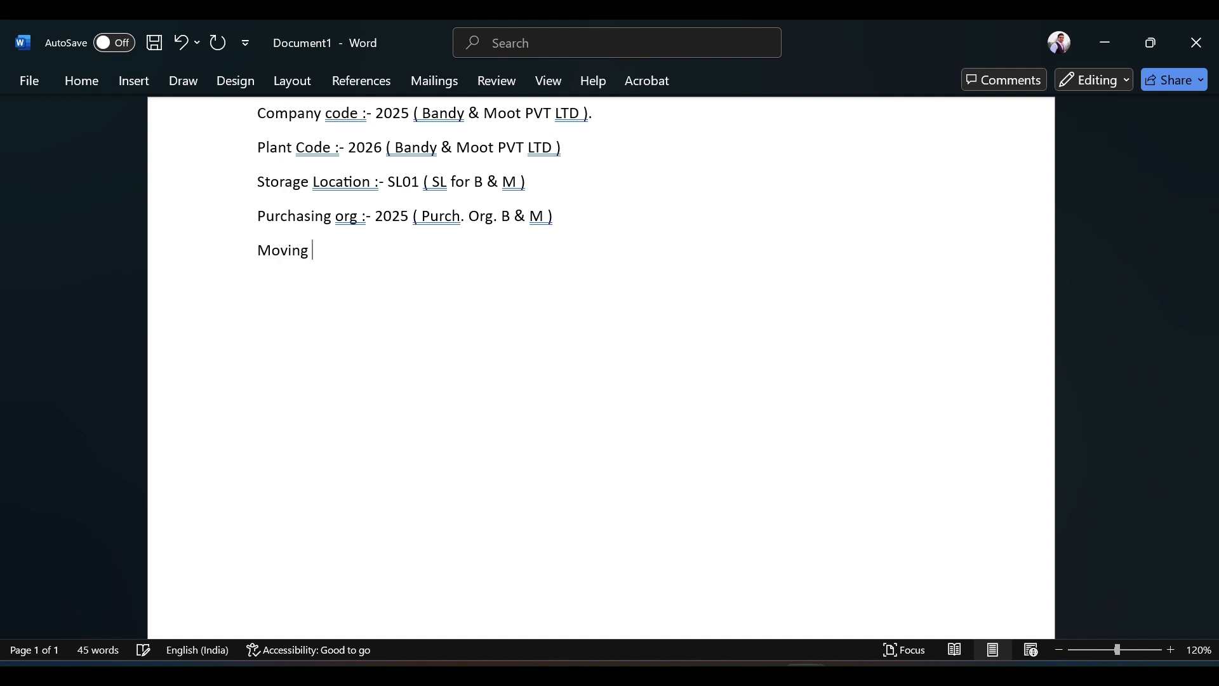
pyautogui.write('price :- 100')
pyautogui.press('Return')
pyautogui.write('Std [')
pyautogui.press('BackSpace')
pyautogui.write('price :- 10000')
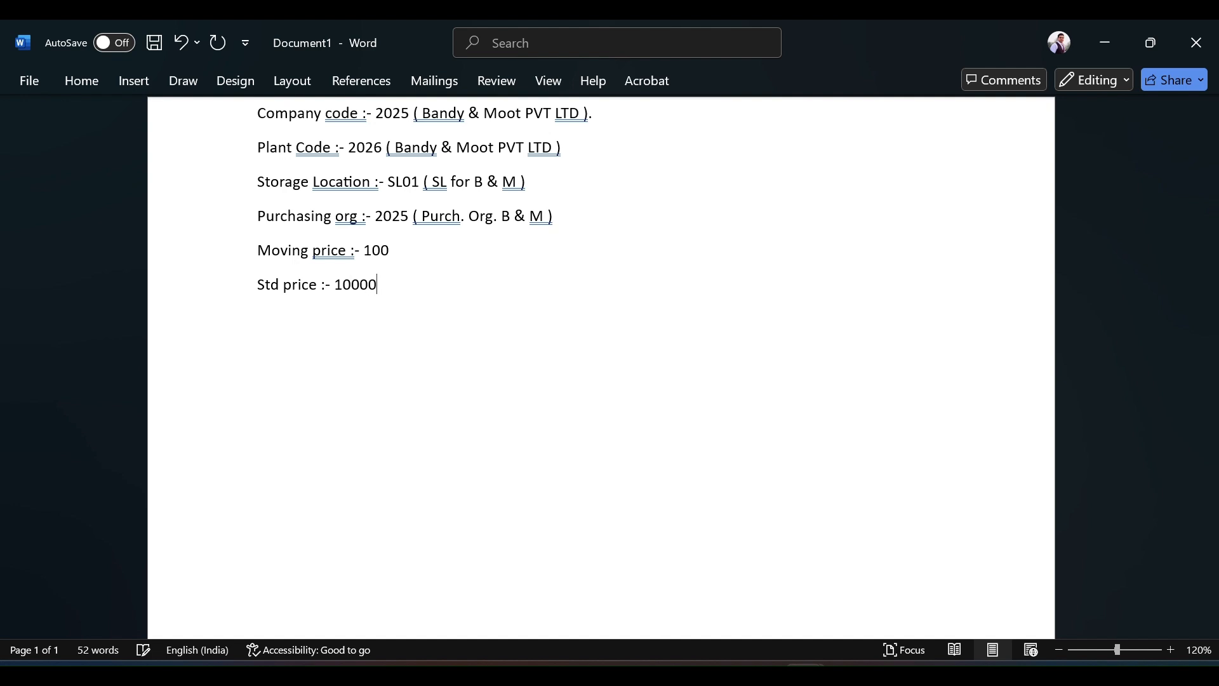
# Switch back to SAP, finish the Accounting 2 view without further entries, and save the material
pyautogui.moveTo(763, 664)
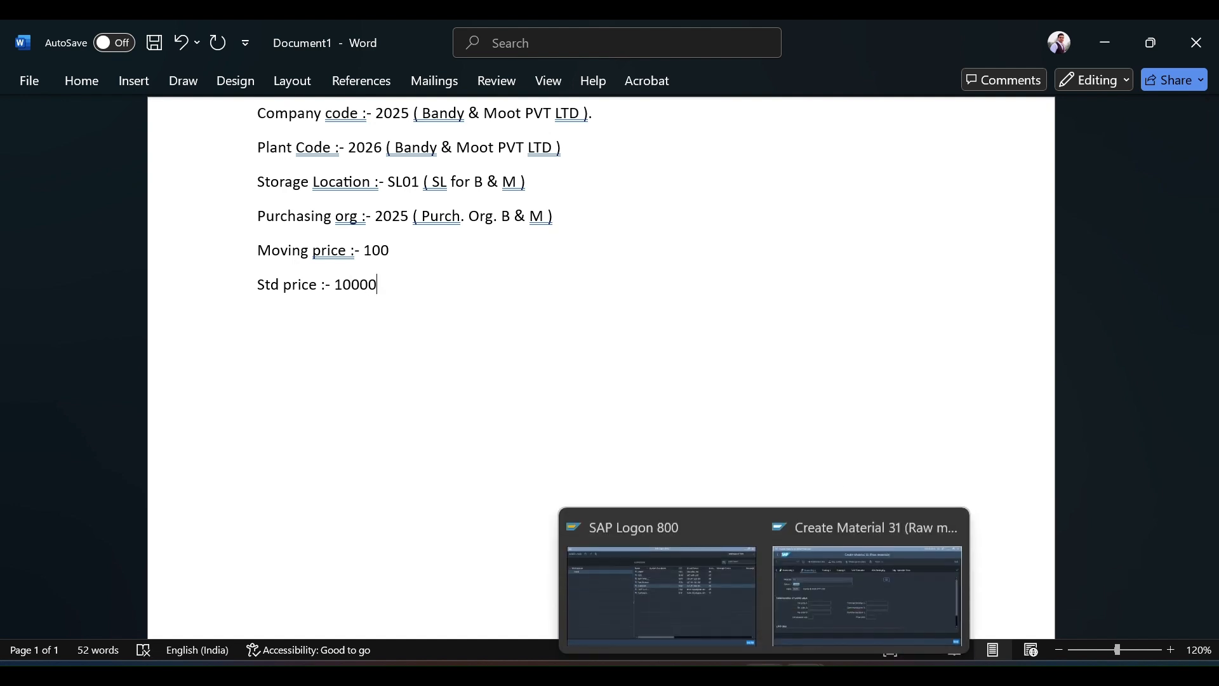
pyautogui.click(827, 576)
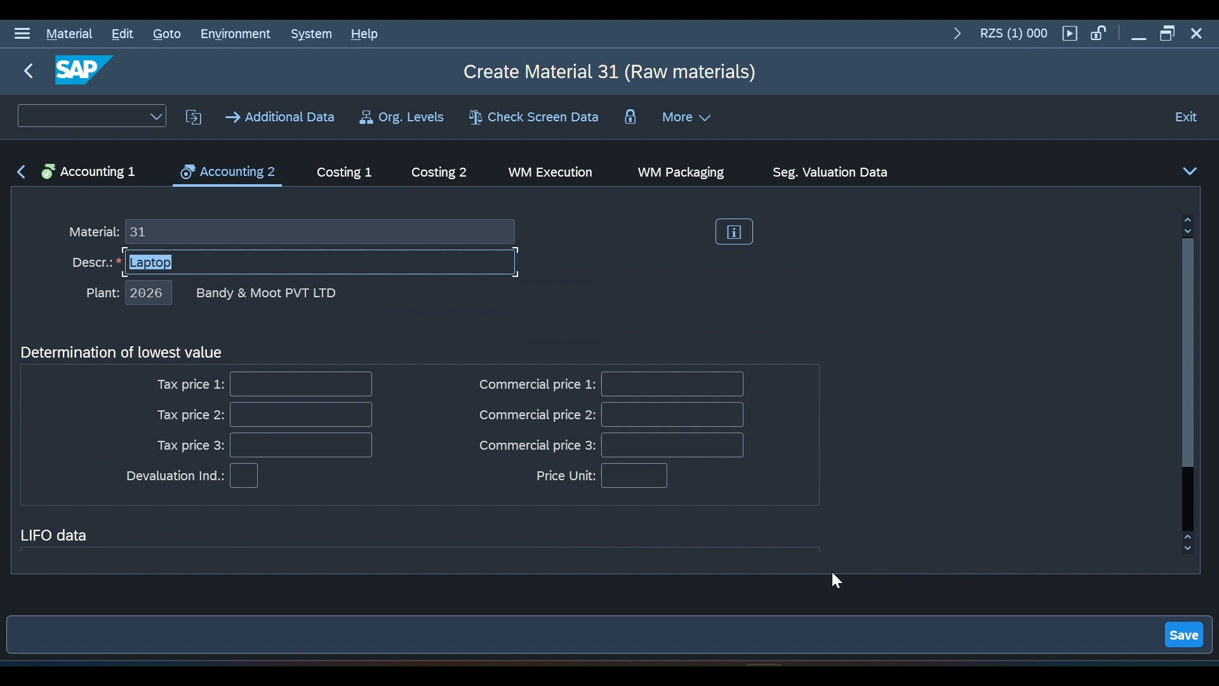
pyautogui.press('Return')
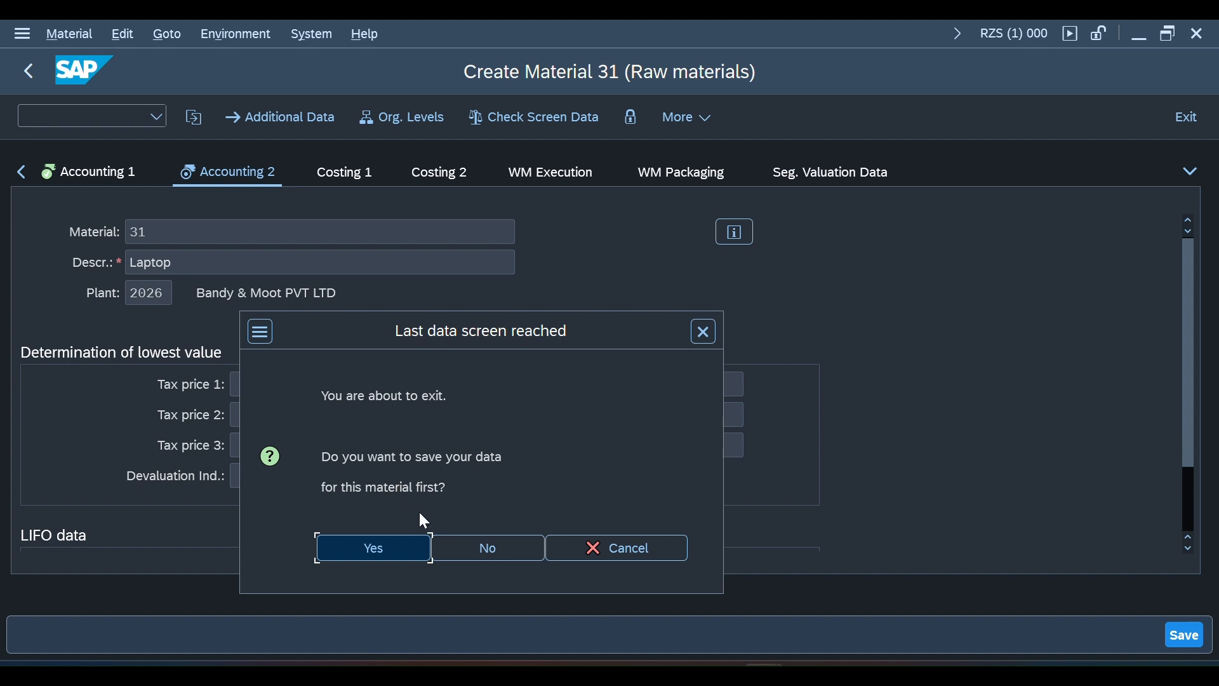
pyautogui.click(386, 541)
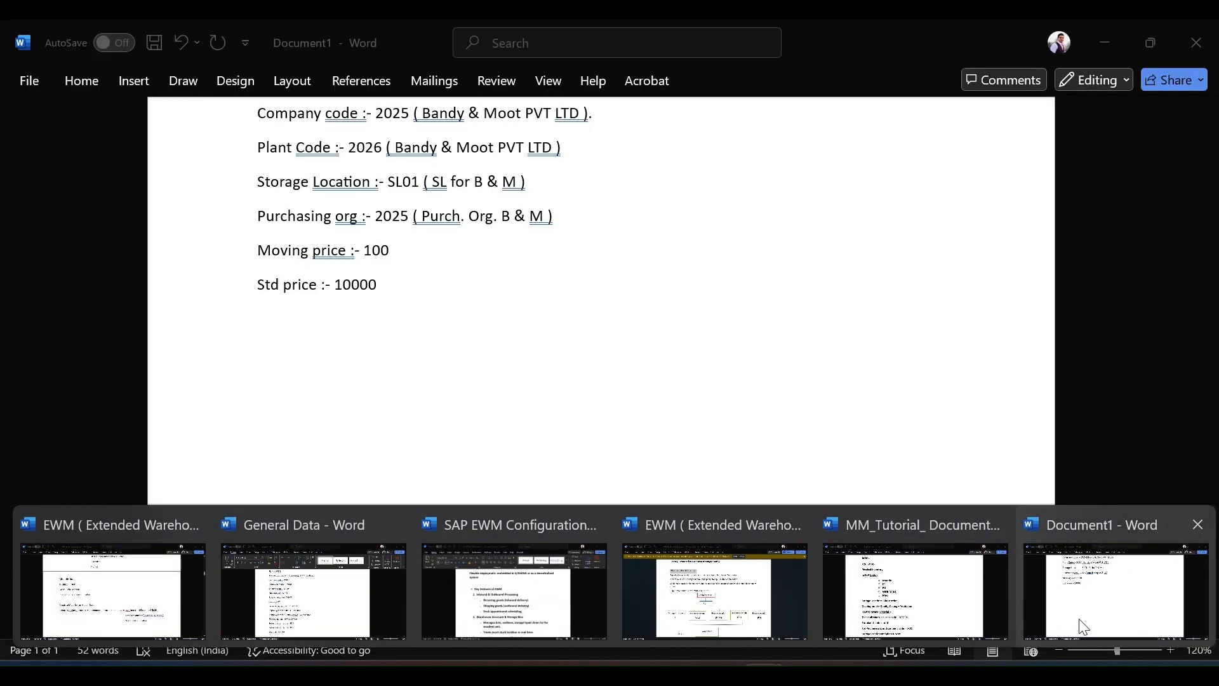
# Switch to the Document1 notes in Word and add the line "Material Number :- 31"
pyautogui.click(1084, 627)
pyautogui.press('Return')
pyautogui.write('Mate')
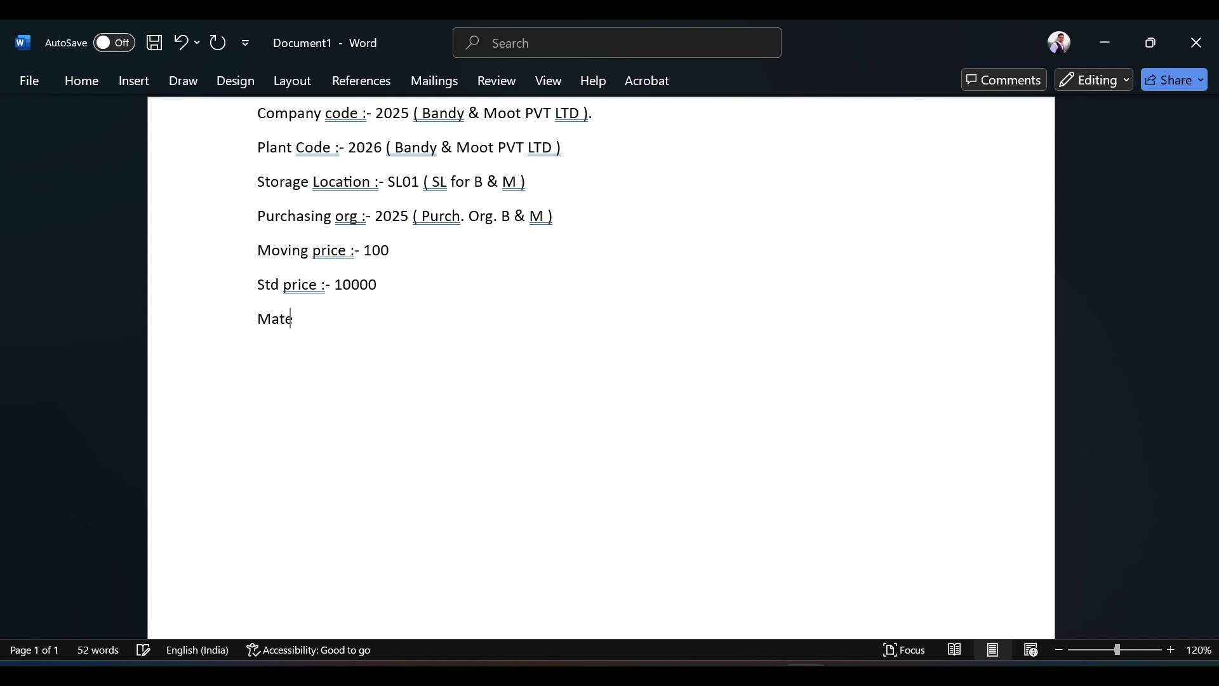
pyautogui.write('rial Number :- 31')
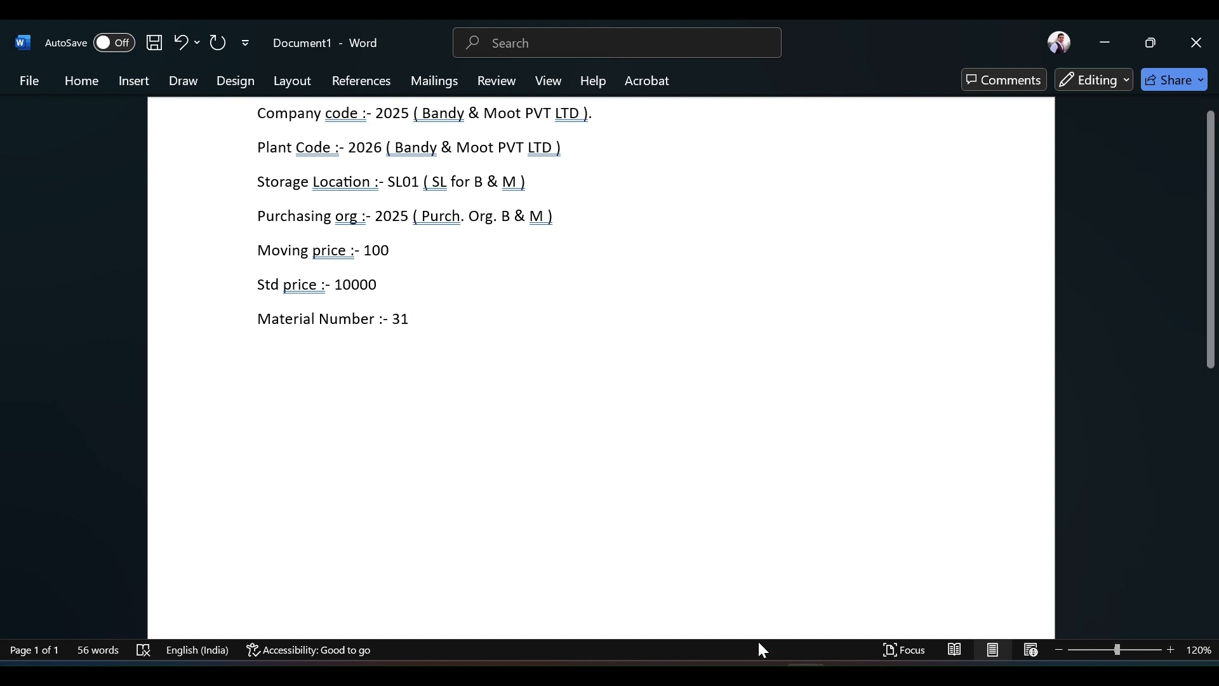
# Switch back to SAP and end the Create Material transaction with /n to return to SAP Easy Access
pyautogui.moveTo(763, 666)
pyautogui.click(837, 577)
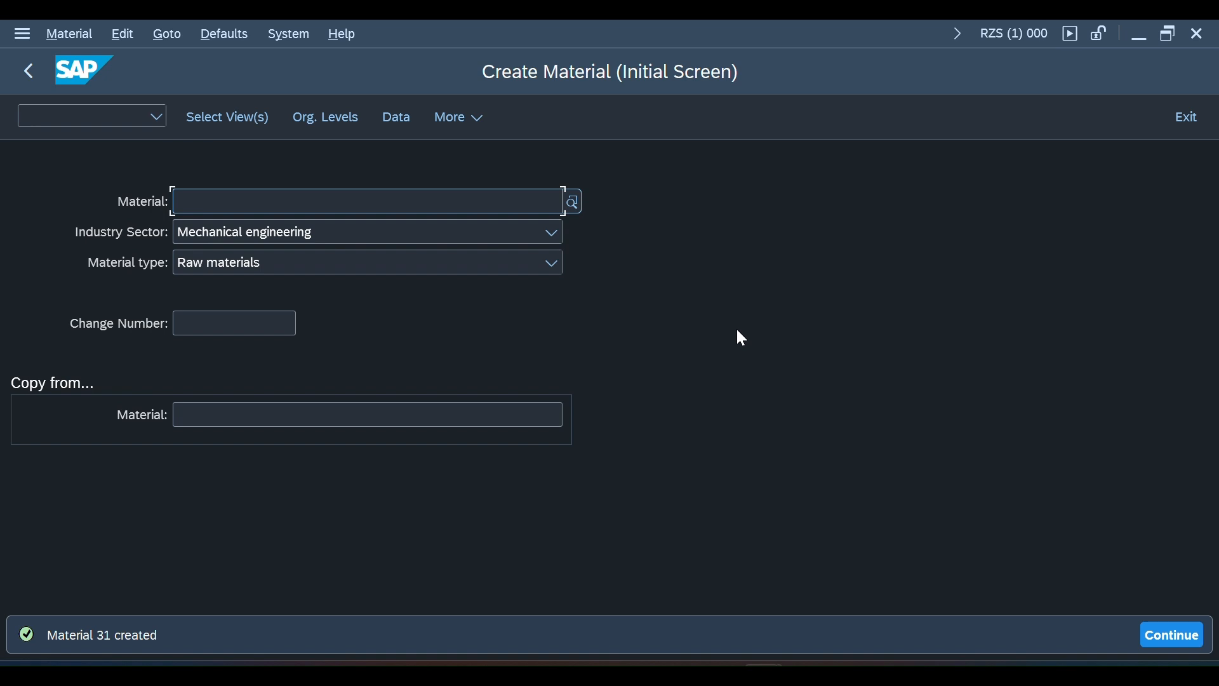
pyautogui.hotkey('alt', 'Tab')
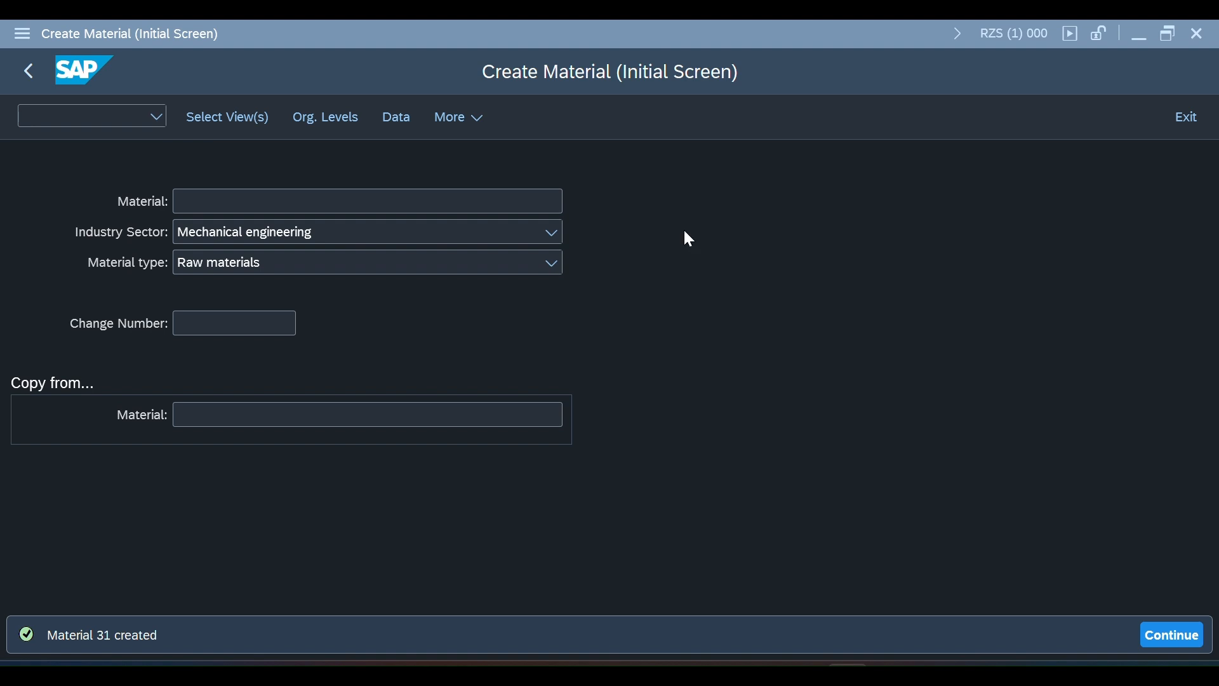
pyautogui.click(114, 120)
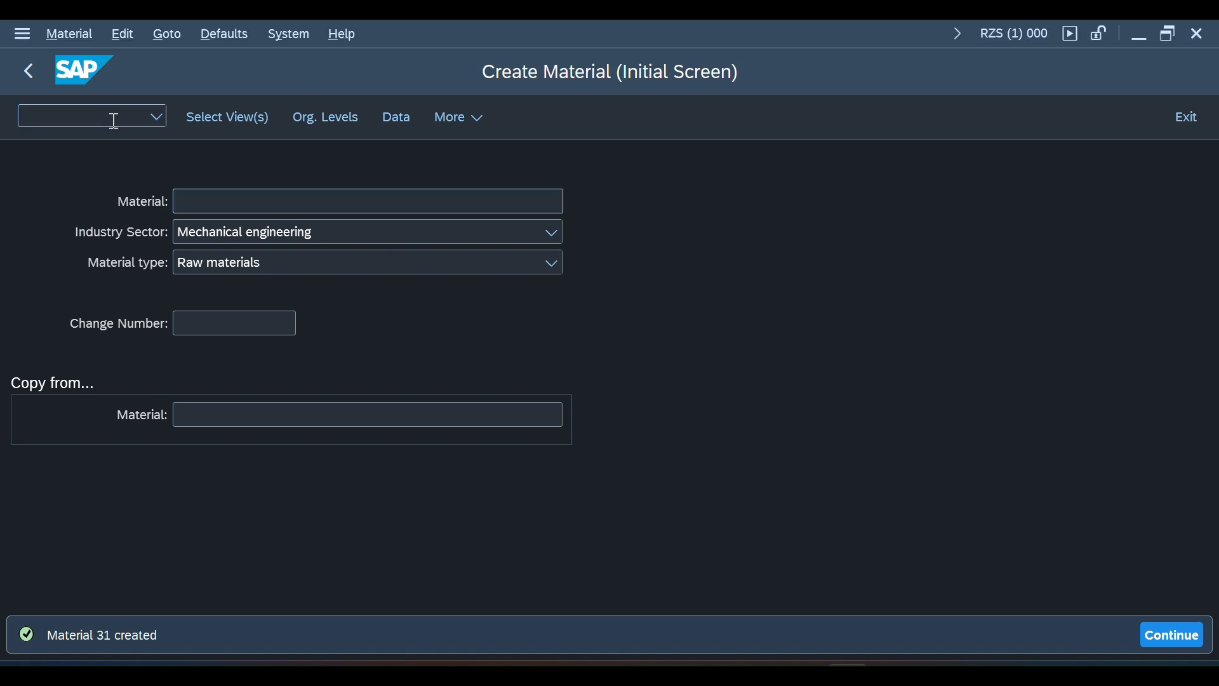
pyautogui.write('/n')
pyautogui.press('Return')
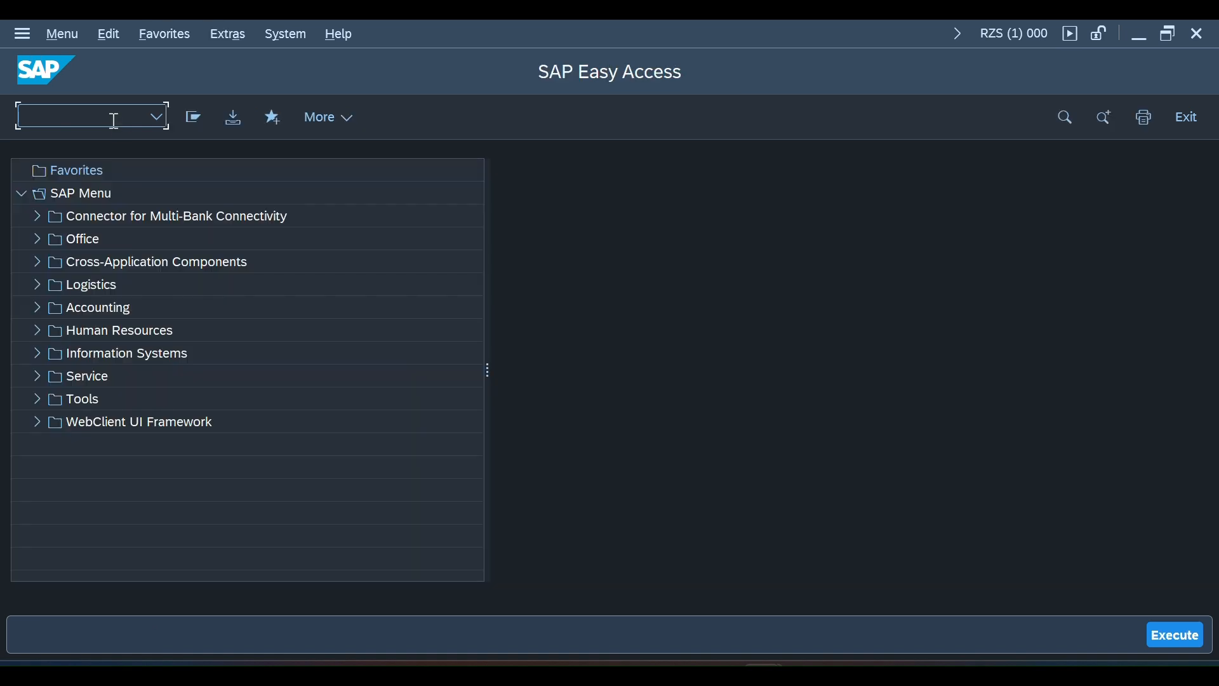